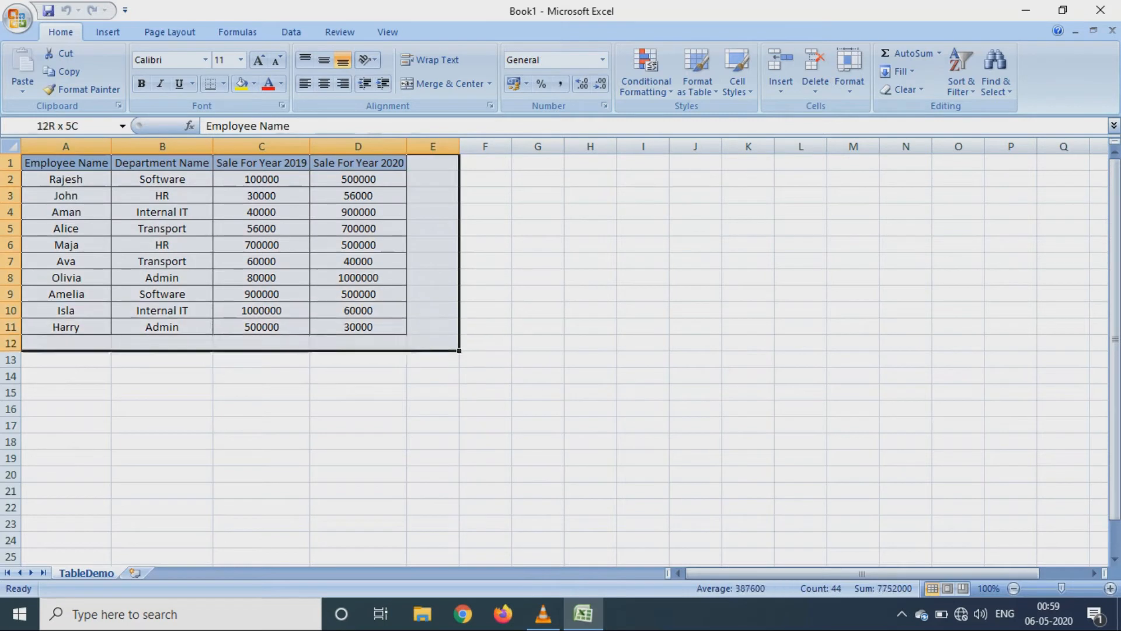
# Create a PivotTable from the range TableDemo!$A$1:$D$11 and place it on a new worksheet.
pyautogui.click(590, 294)
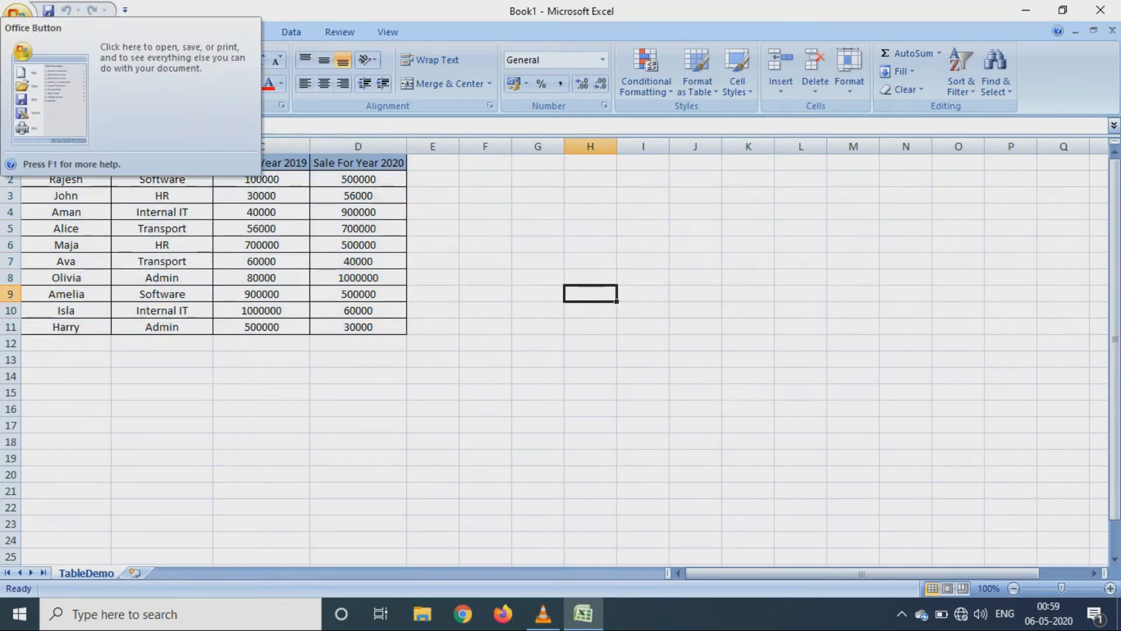
pyautogui.click(162, 245)
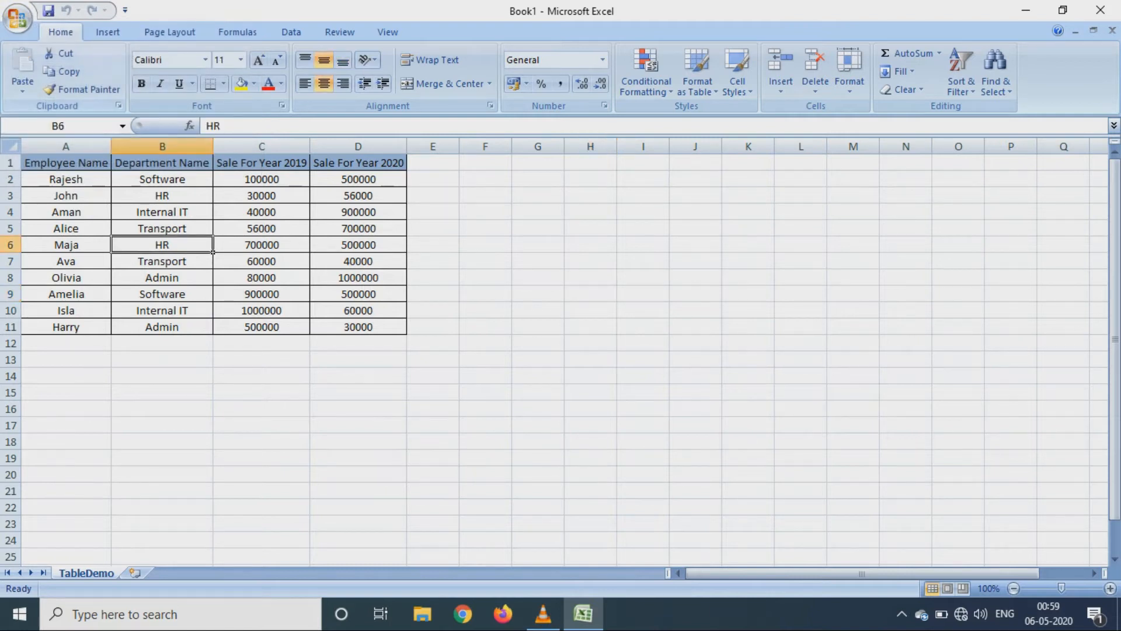
pyautogui.click(108, 32)
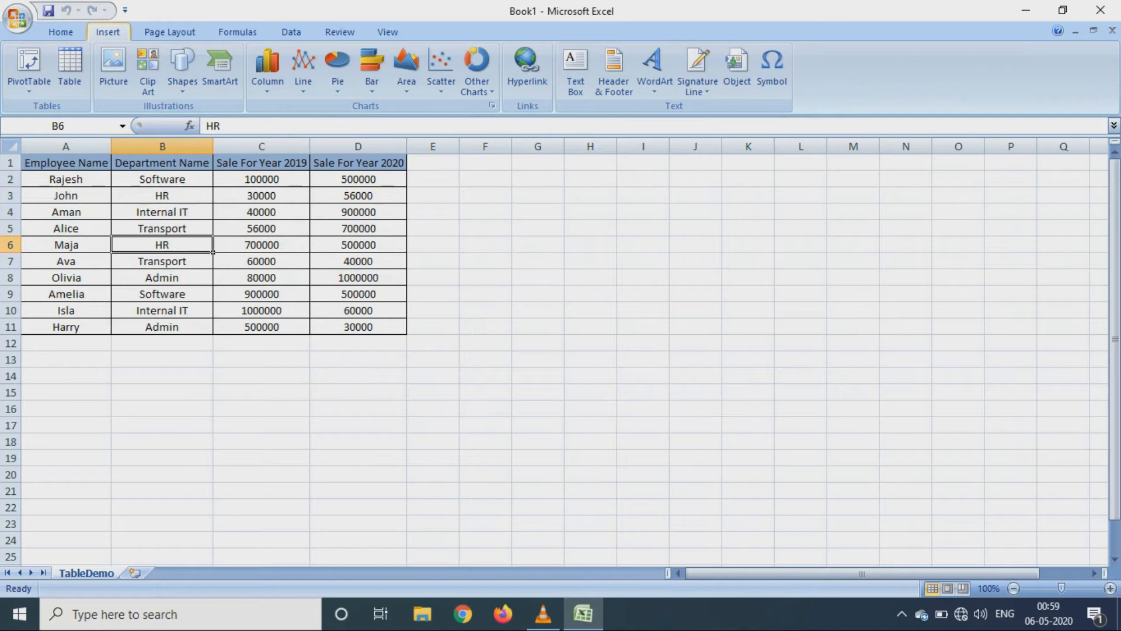
pyautogui.click(29, 86)
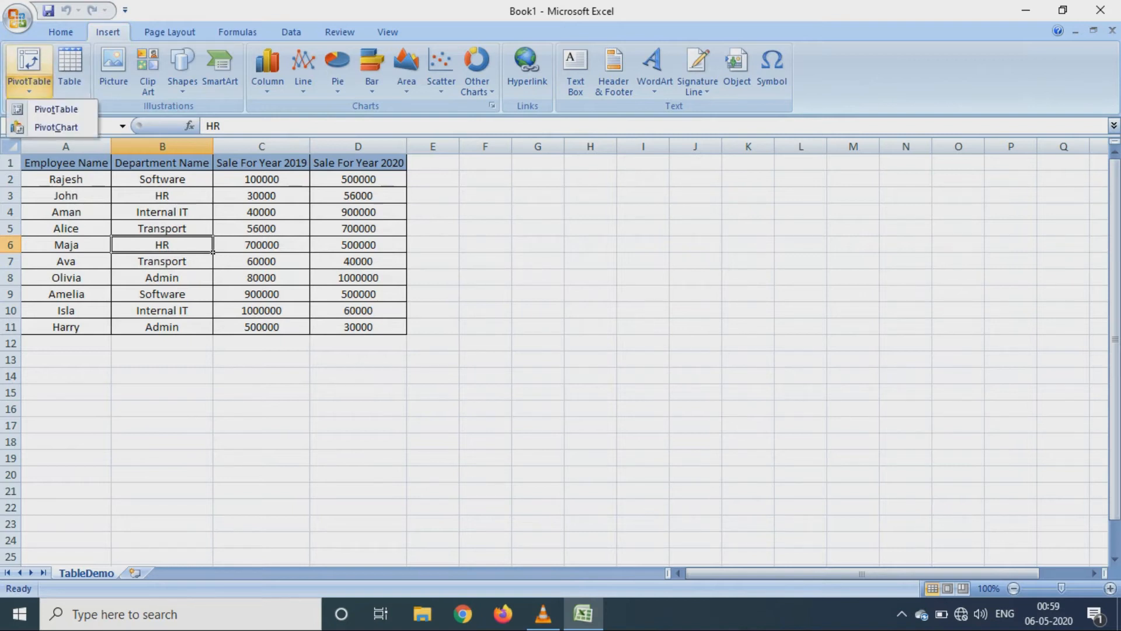
pyautogui.click(56, 109)
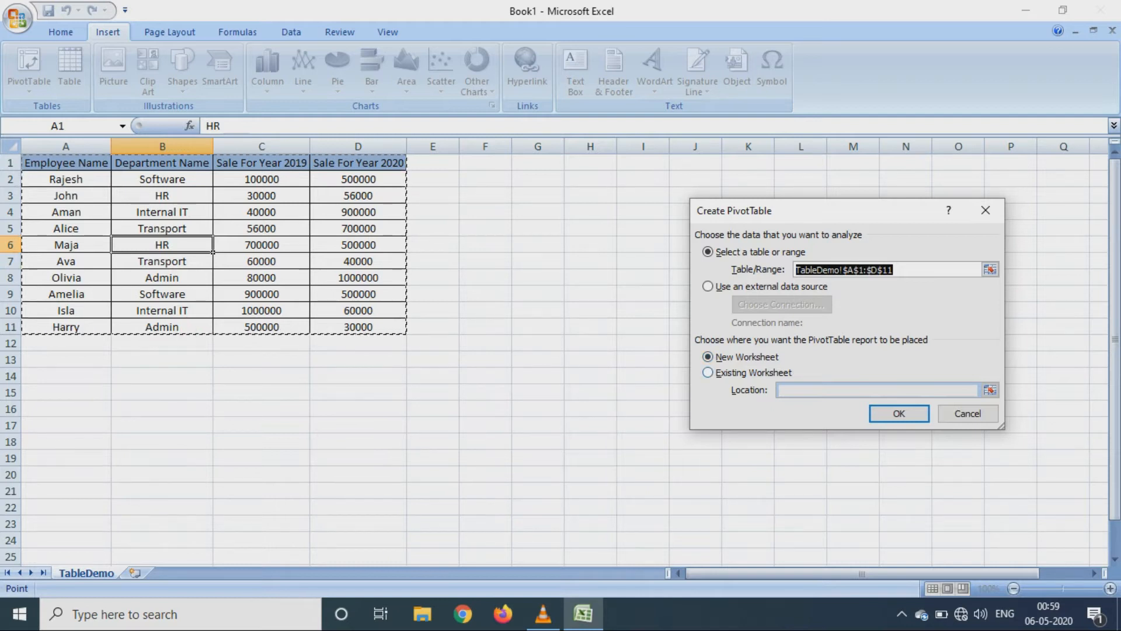
pyautogui.click(708, 373)
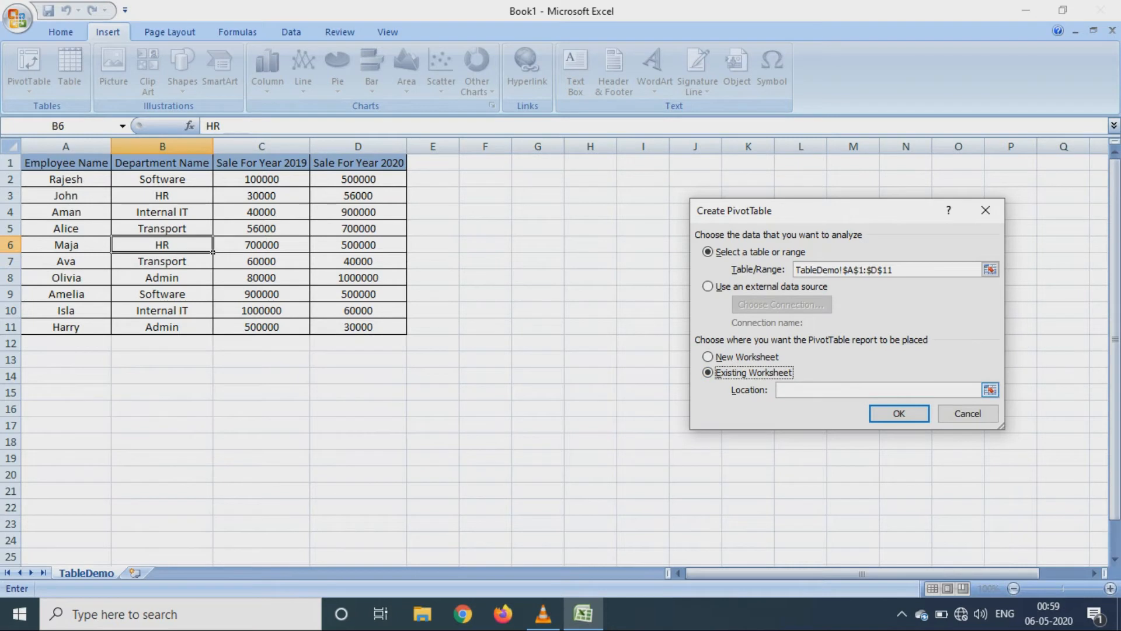
pyautogui.click(537, 261)
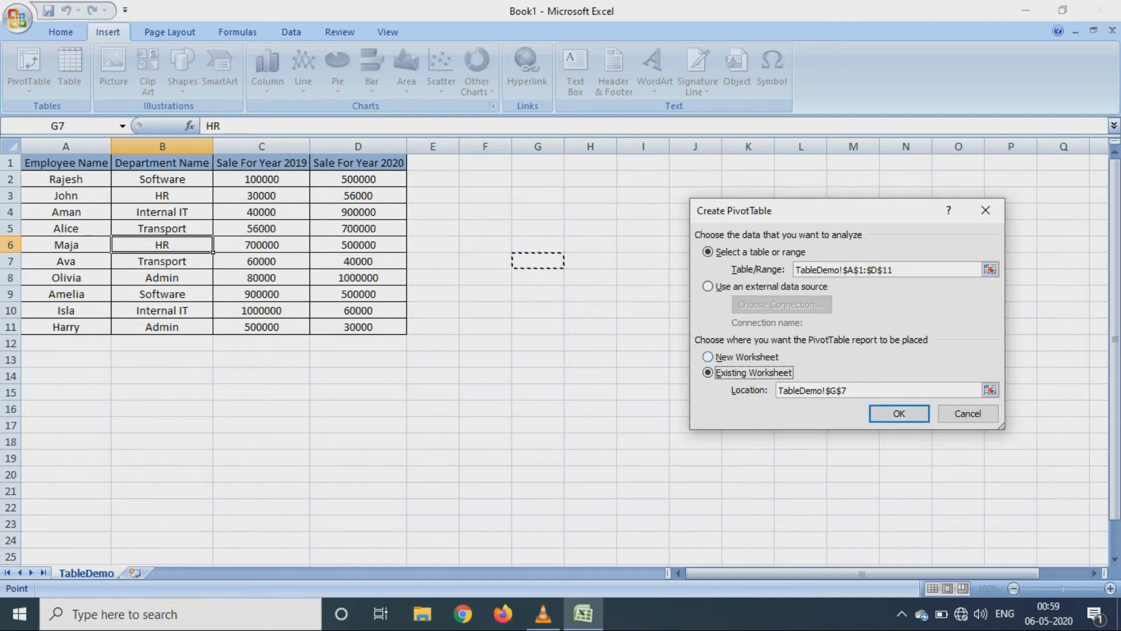
pyautogui.click(709, 356)
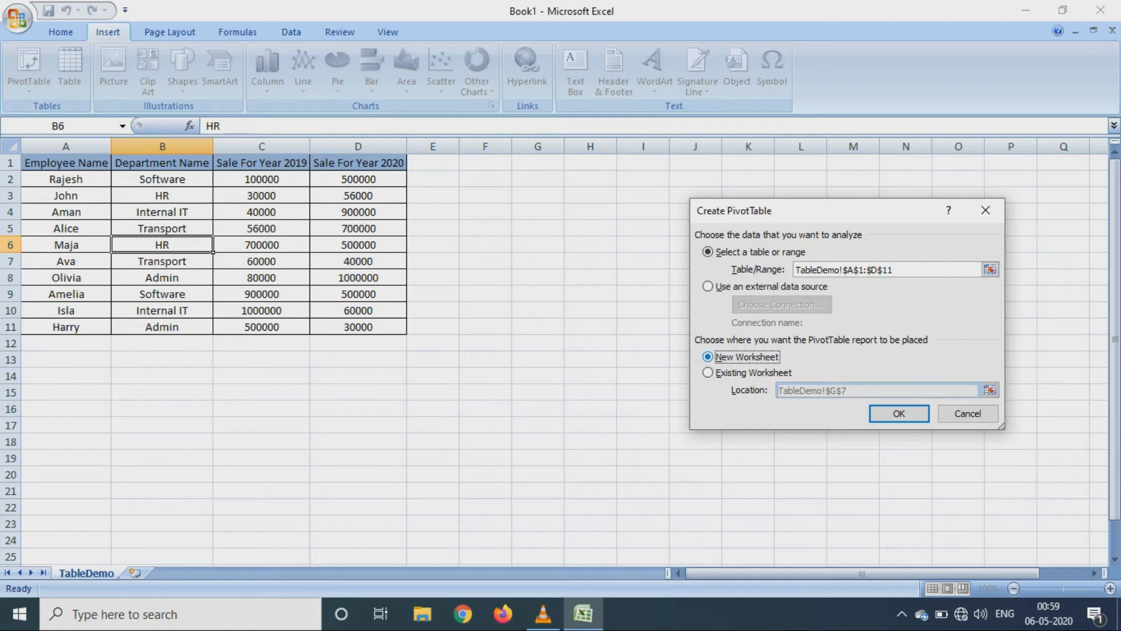
pyautogui.click(899, 413)
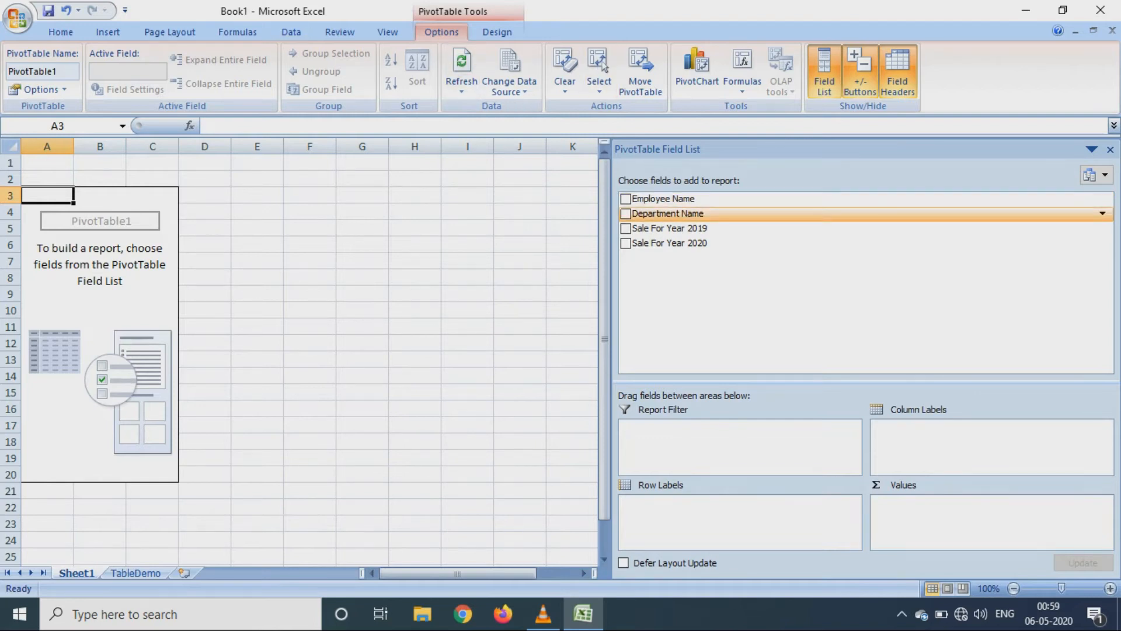
# Add the Department Name, Sale For Year 2019, Sale For Year 2020 and Employee Name fields to the PivotTable report.
pyautogui.click(625, 213)
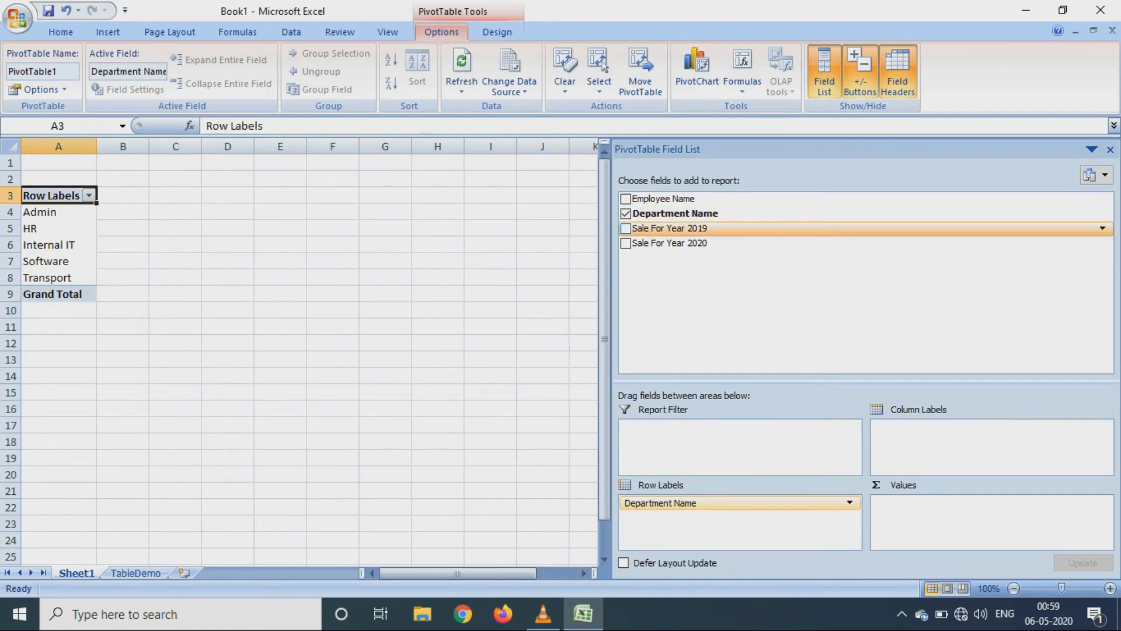
pyautogui.click(625, 227)
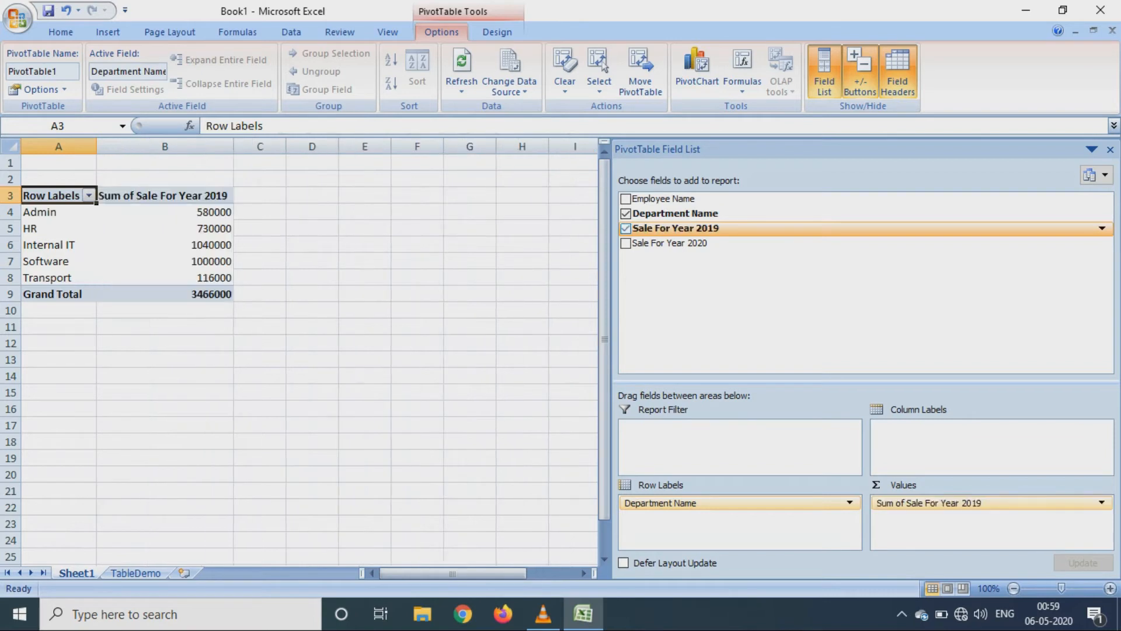
pyautogui.click(626, 242)
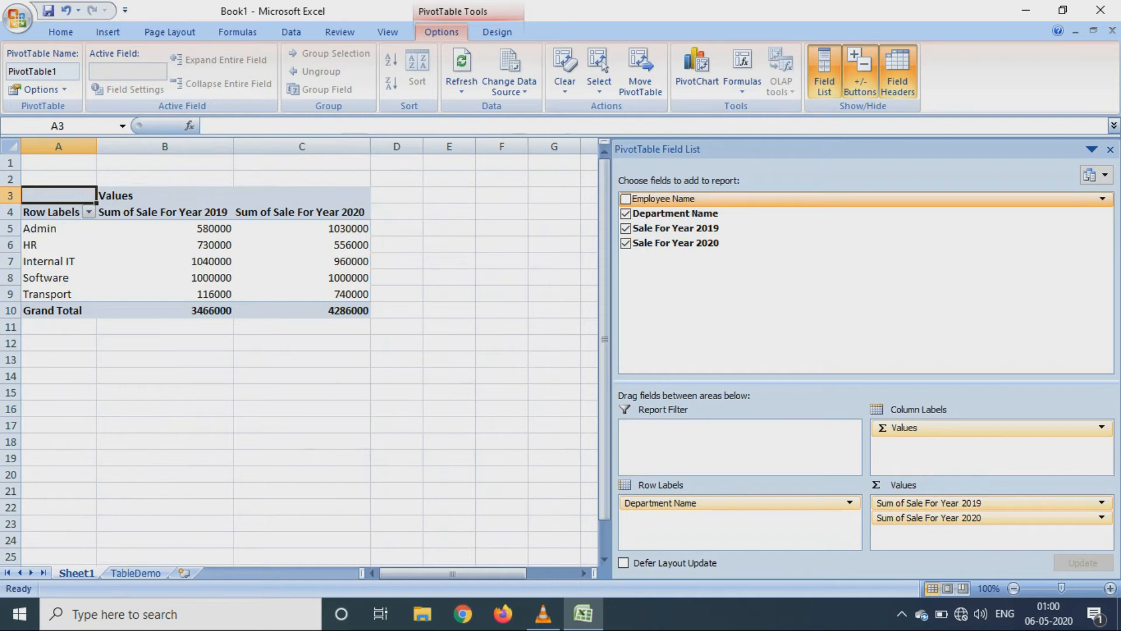
pyautogui.click(626, 198)
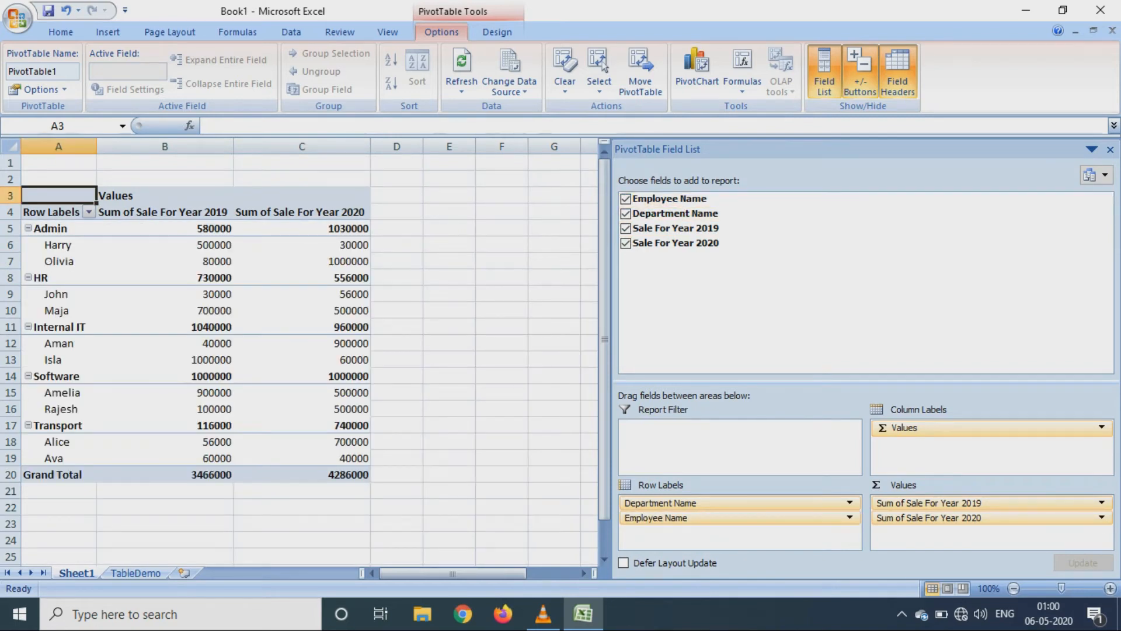
# Examine the Admin department's employees and compare its 2019 and 2020 sales totals in the PivotTable.
pyautogui.click(56, 228)
pyautogui.click(57, 245)
pyautogui.click(59, 261)
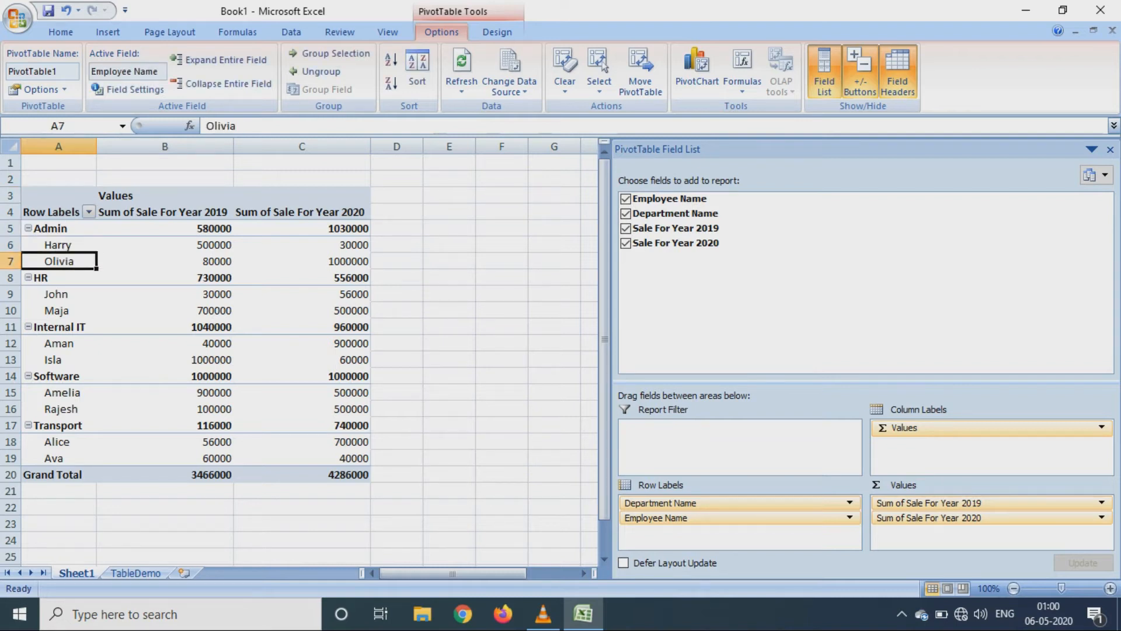
pyautogui.click(160, 228)
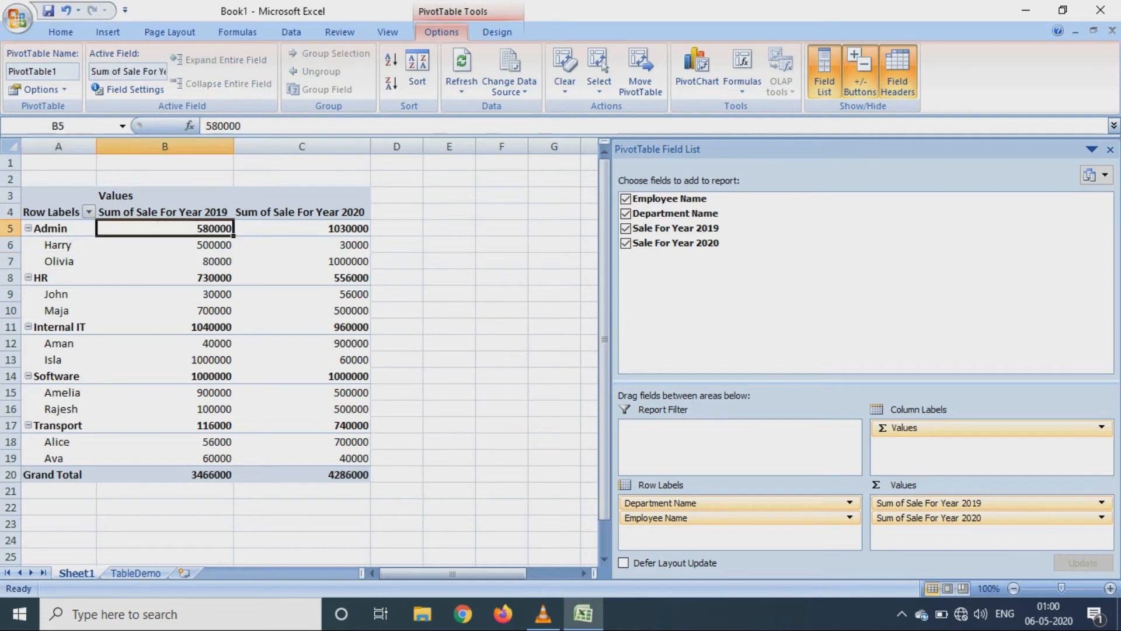
pyautogui.click(165, 244)
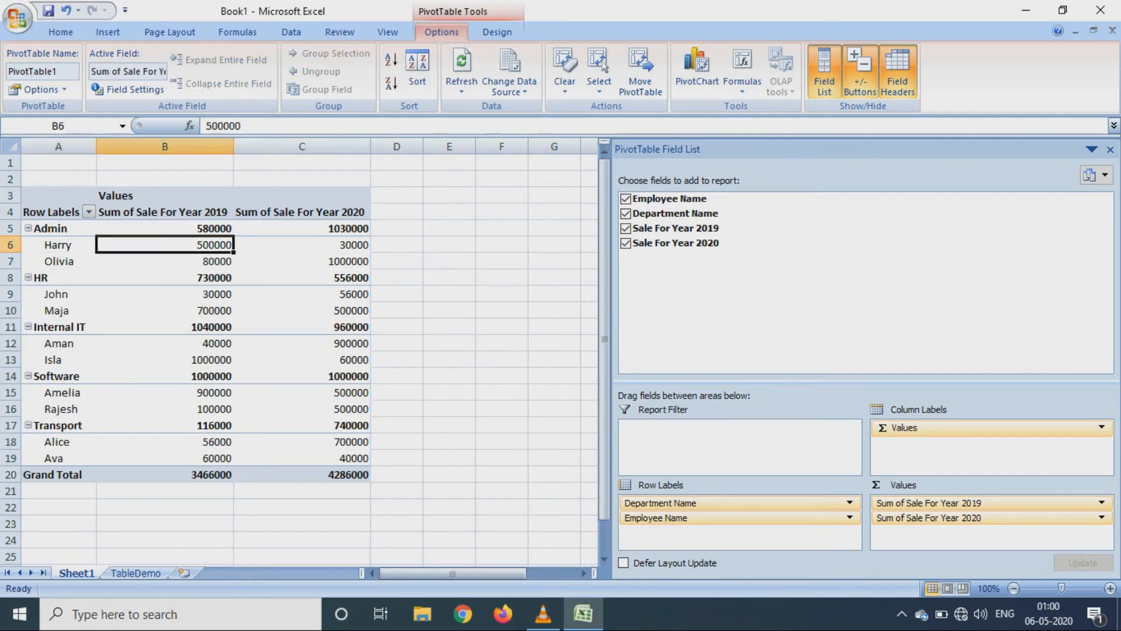
pyautogui.click(164, 261)
pyautogui.click(165, 229)
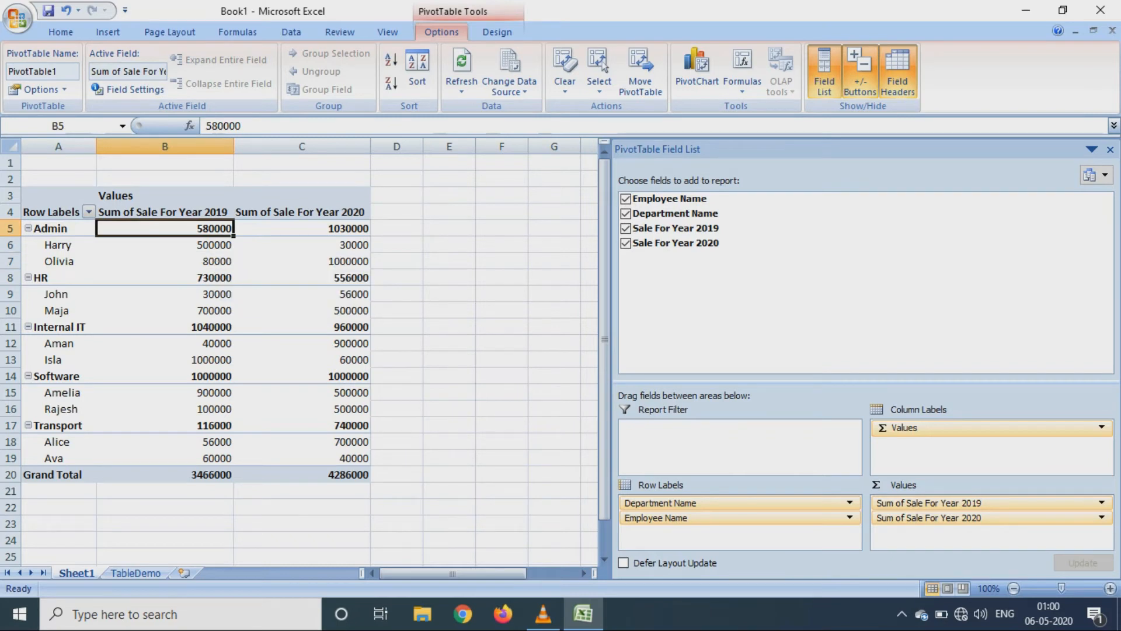
pyautogui.click(302, 229)
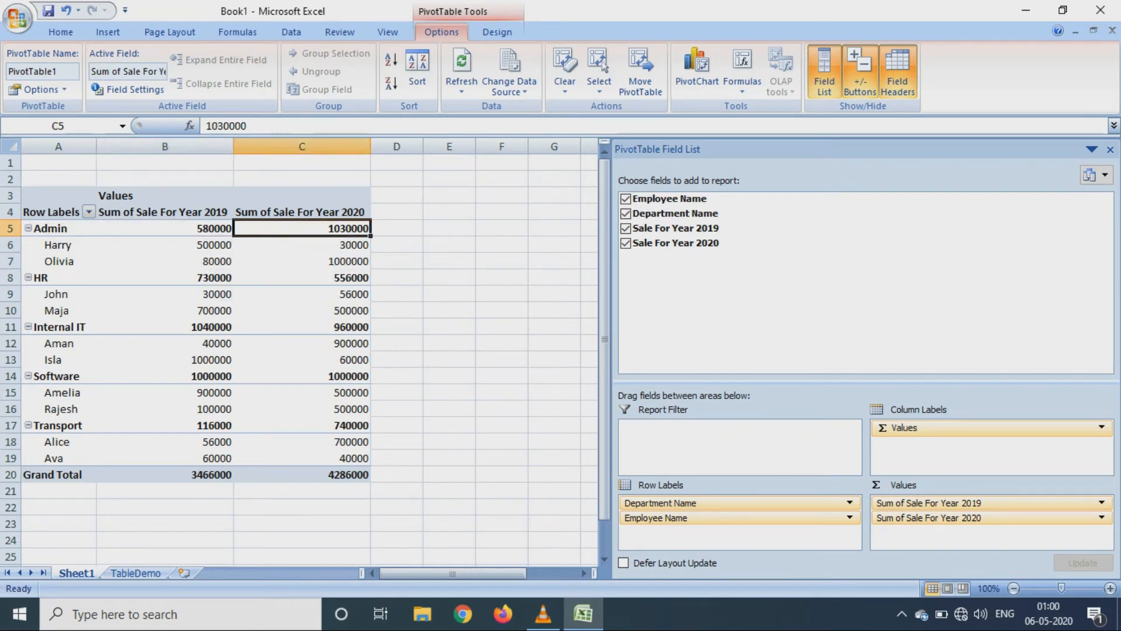
# Replace the employee's name in cell A2 of the TableDemo sheet with a different first name.
pyautogui.hotkey('ctrl', 'pagedown')
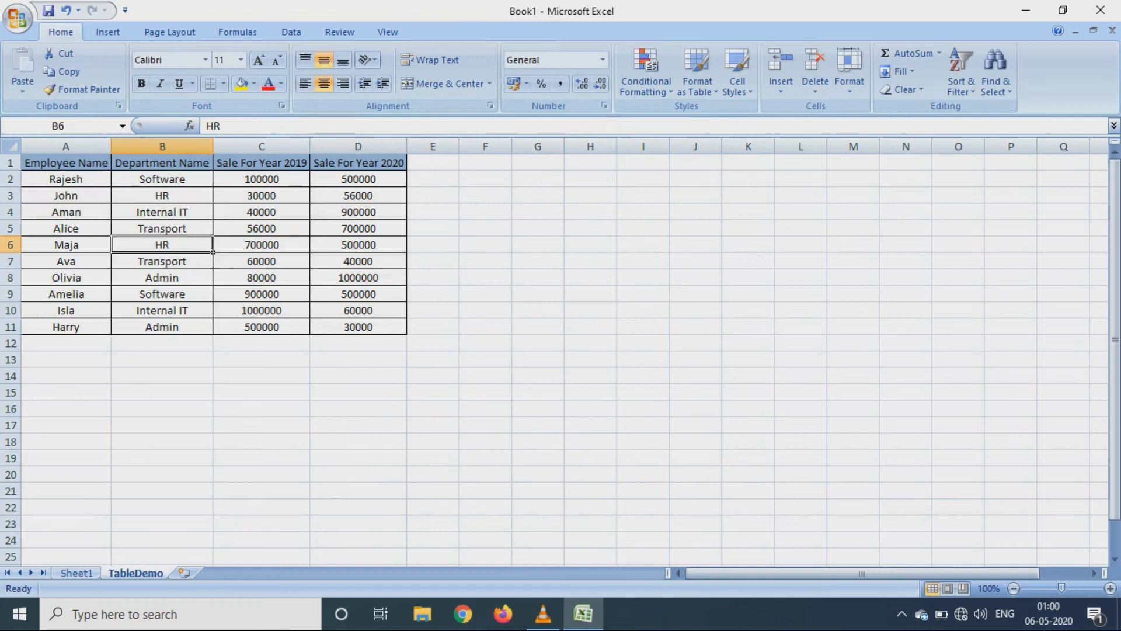
pyautogui.click(66, 179)
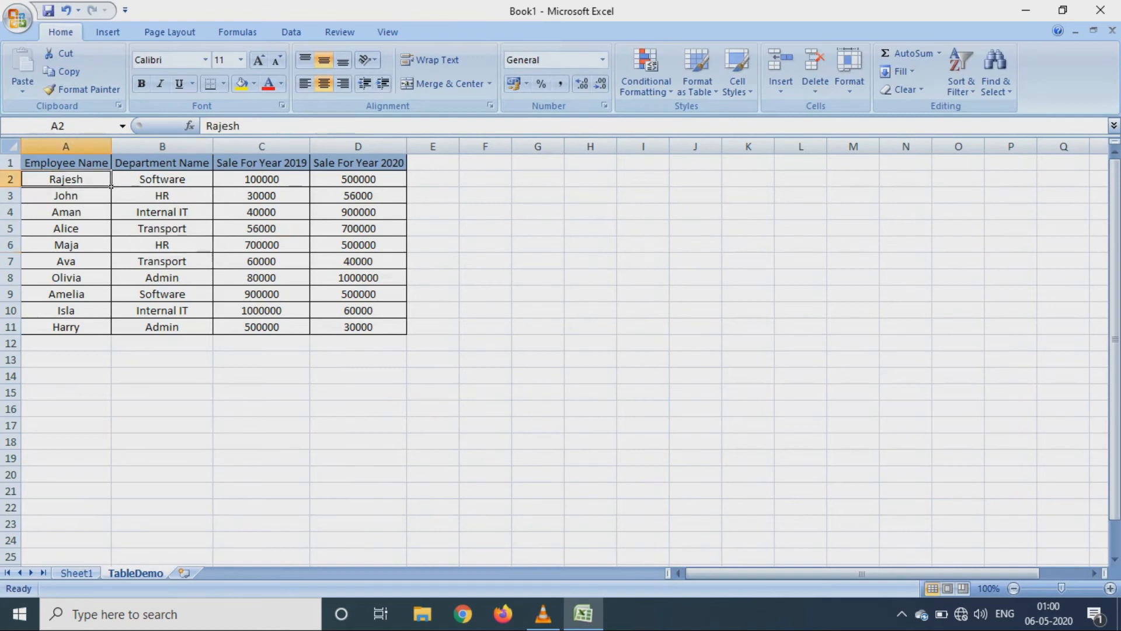
pyautogui.write('Rahul')
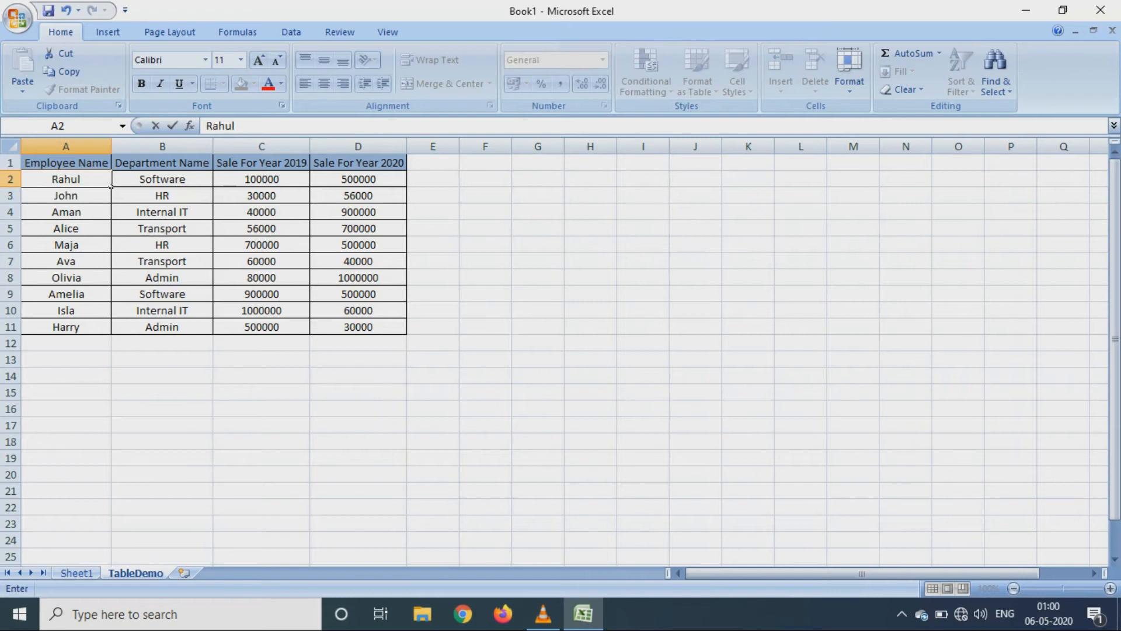
pyautogui.click(590, 359)
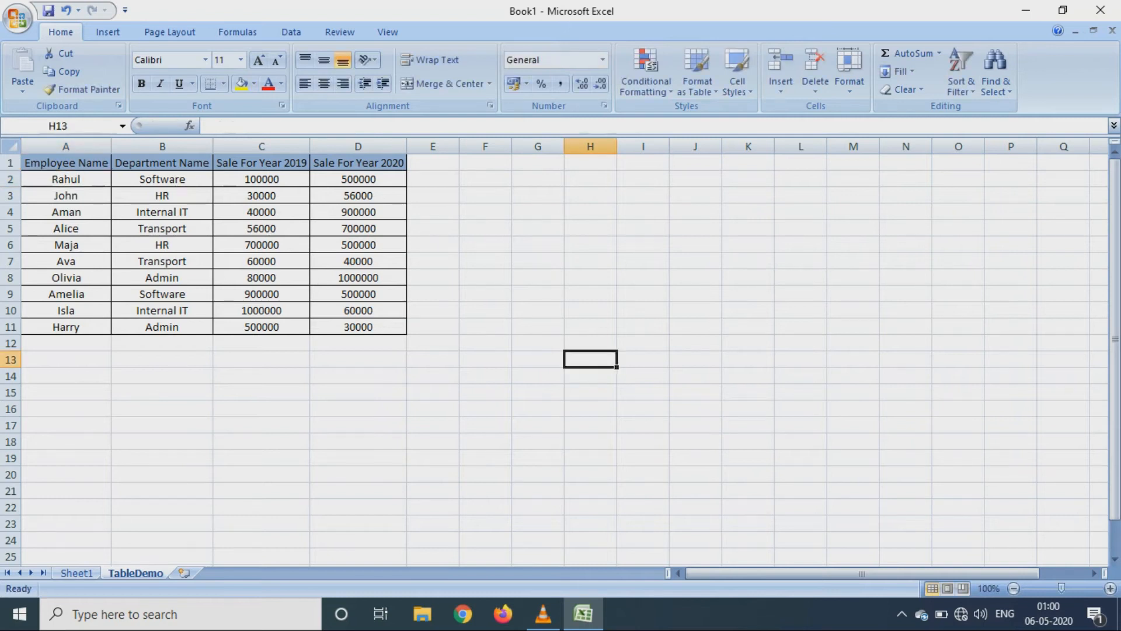
# Refresh the PivotTable on Sheet1 from its source data, check the renamed Software employee and select the whole report.
pyautogui.click(77, 572)
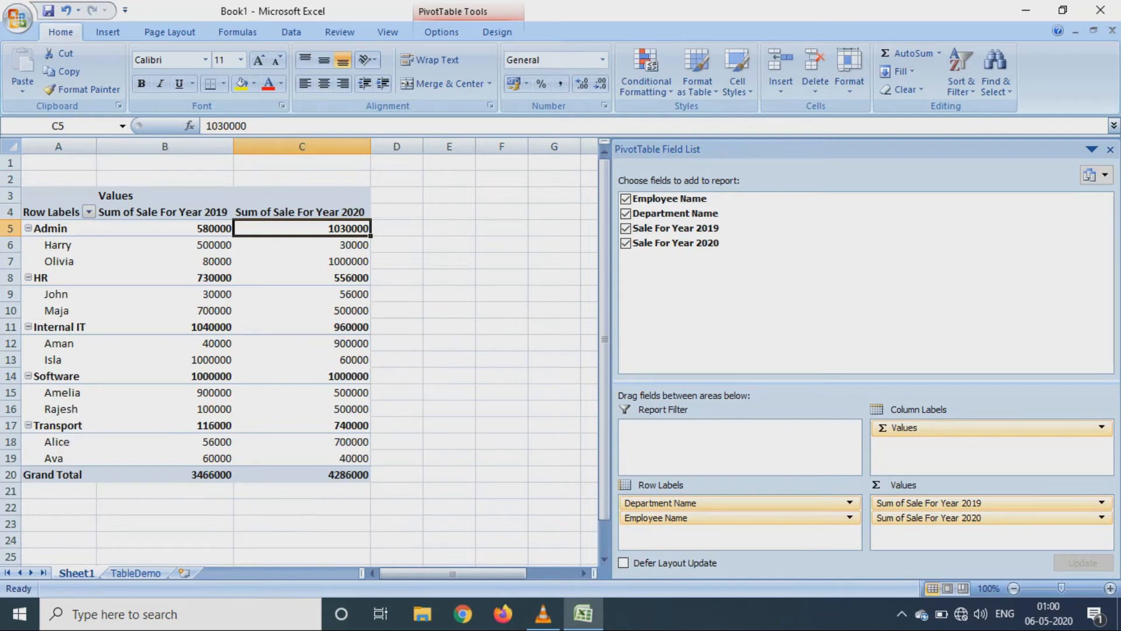
pyautogui.click(442, 32)
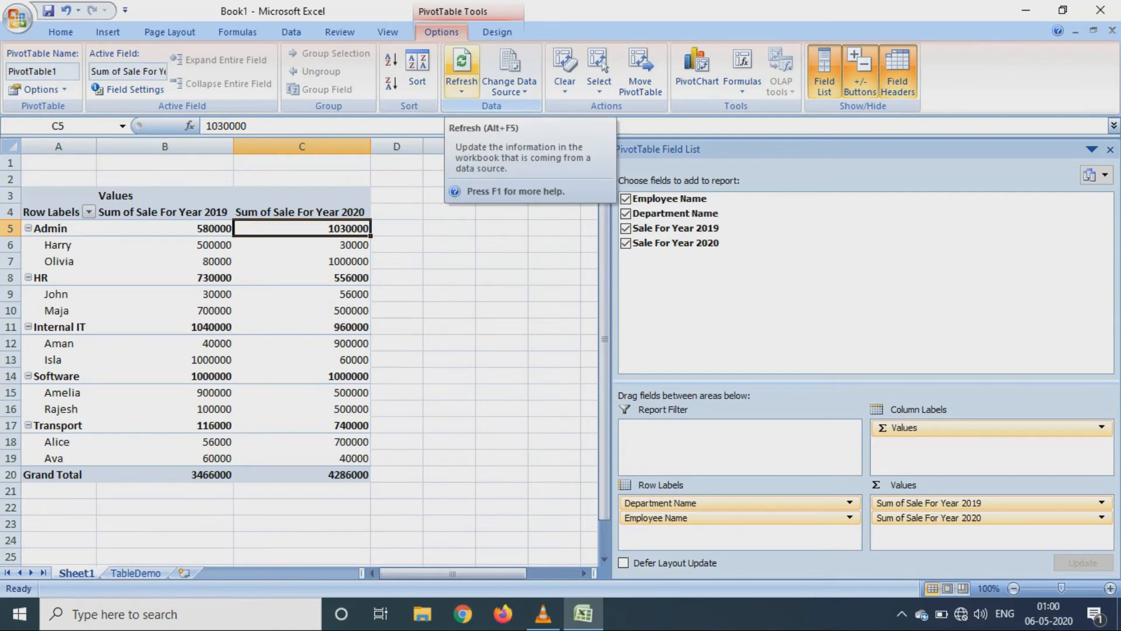
pyautogui.click(461, 65)
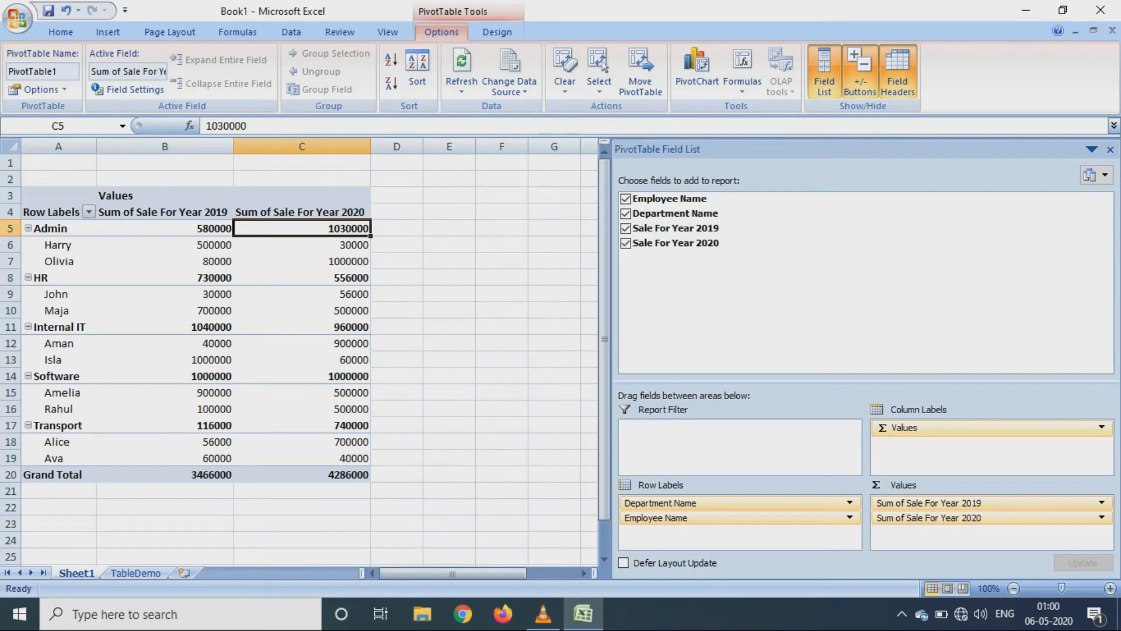
pyautogui.click(58, 409)
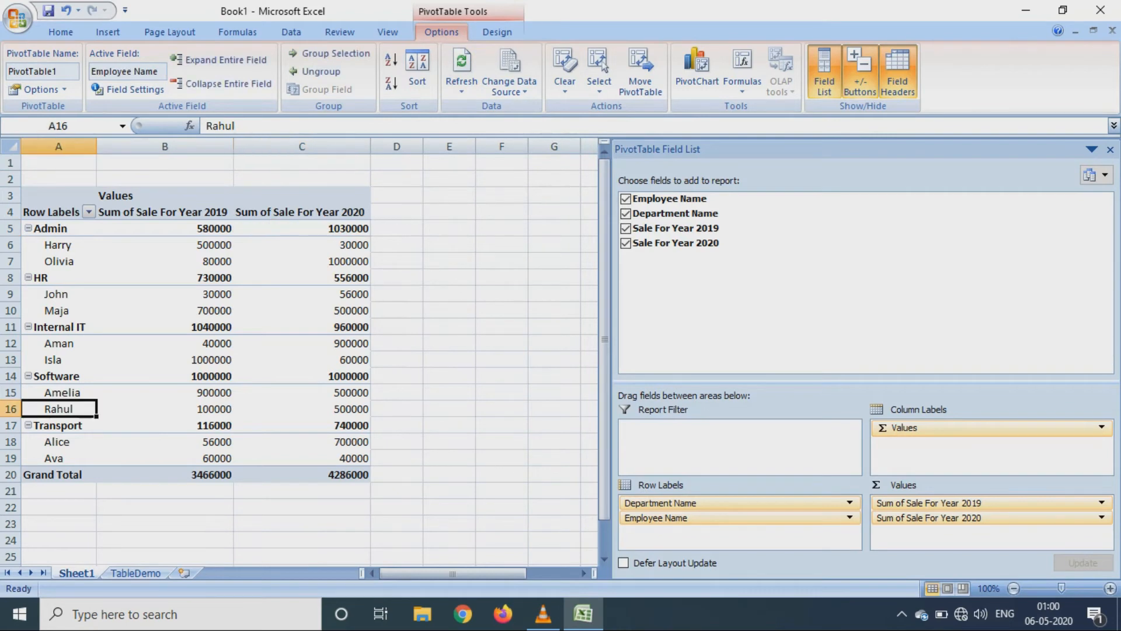
pyautogui.hotkey('ctrl', 'a')
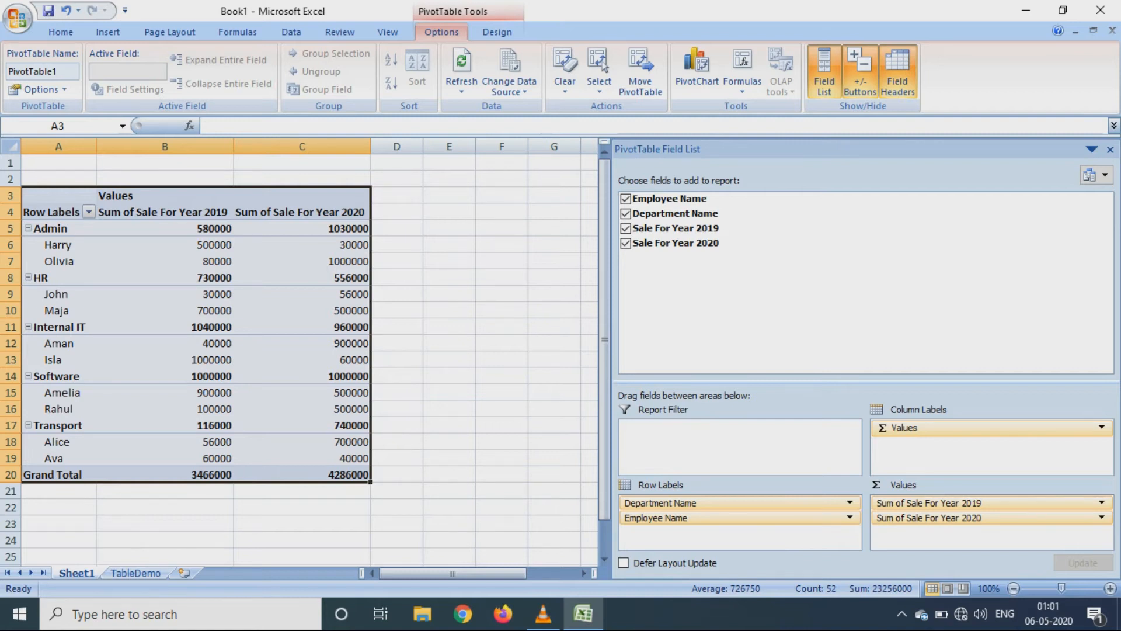
# Add the column heading "Total Sale" in cell E1 of the TableDemo sheet.
pyautogui.click(135, 573)
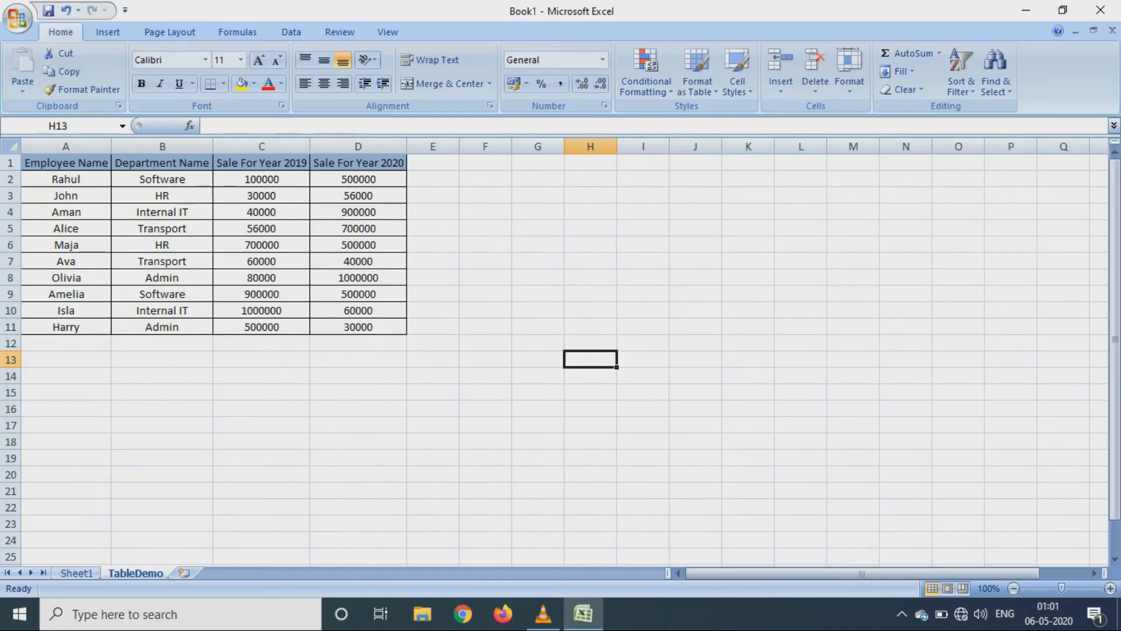
pyautogui.click(433, 163)
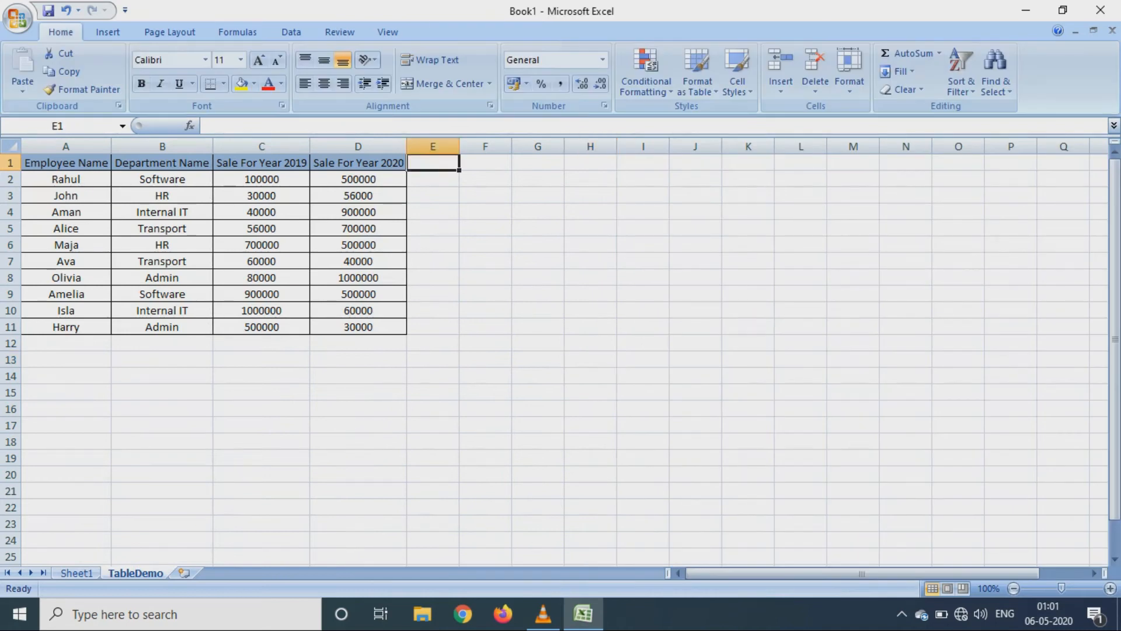
pyautogui.write('Total Sale')
pyautogui.click(538, 278)
# Enter the formula =C2+D2 in cell E2 and fill it down through E11.
pyautogui.click(432, 180)
pyautogui.write('=')
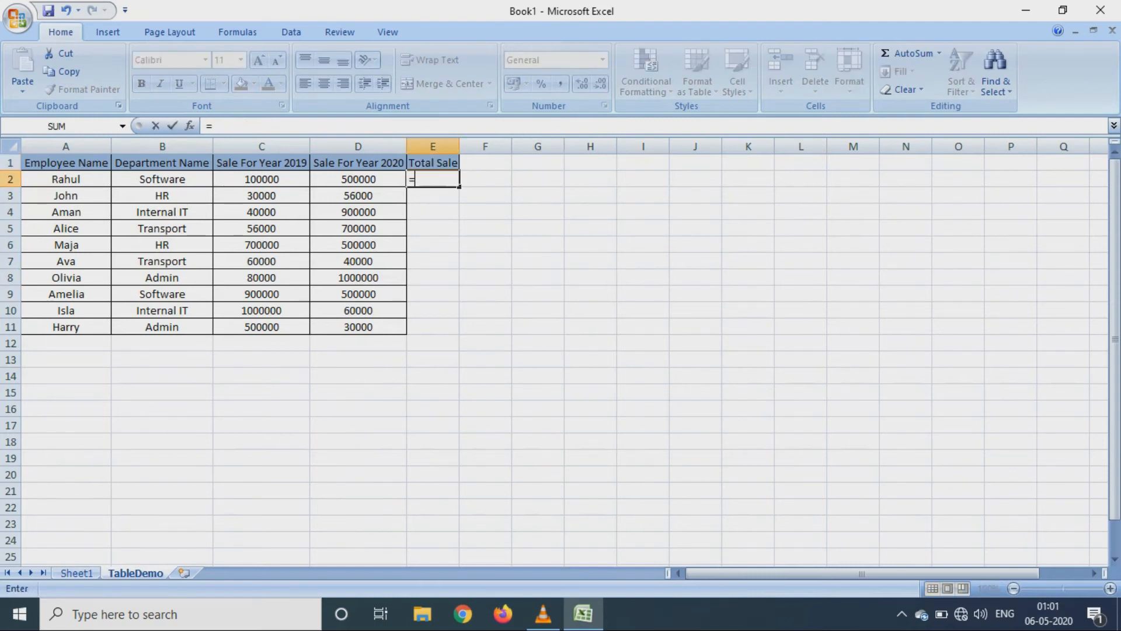
pyautogui.write('C2+D2')
pyautogui.click(590, 293)
pyautogui.click(433, 179)
pyautogui.moveTo(459, 186); pyautogui.dragTo(459, 334)
pyautogui.click(538, 261)
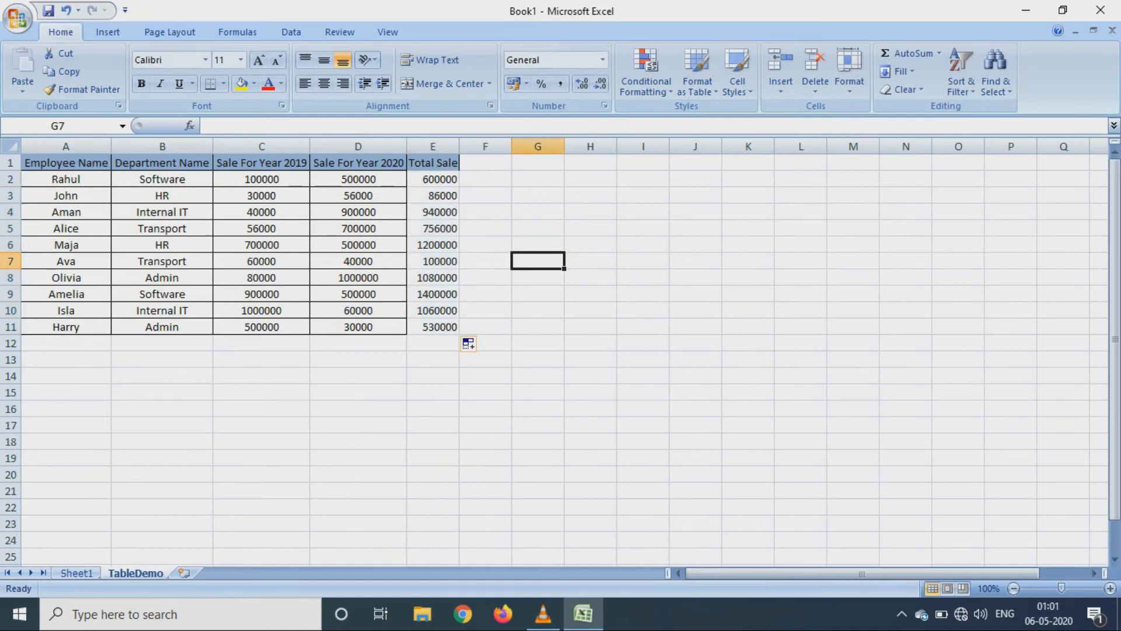
# Change the data source of the PivotTable on Sheet1 to the range TableDemo!$A$1:$E$11.
pyautogui.click(76, 573)
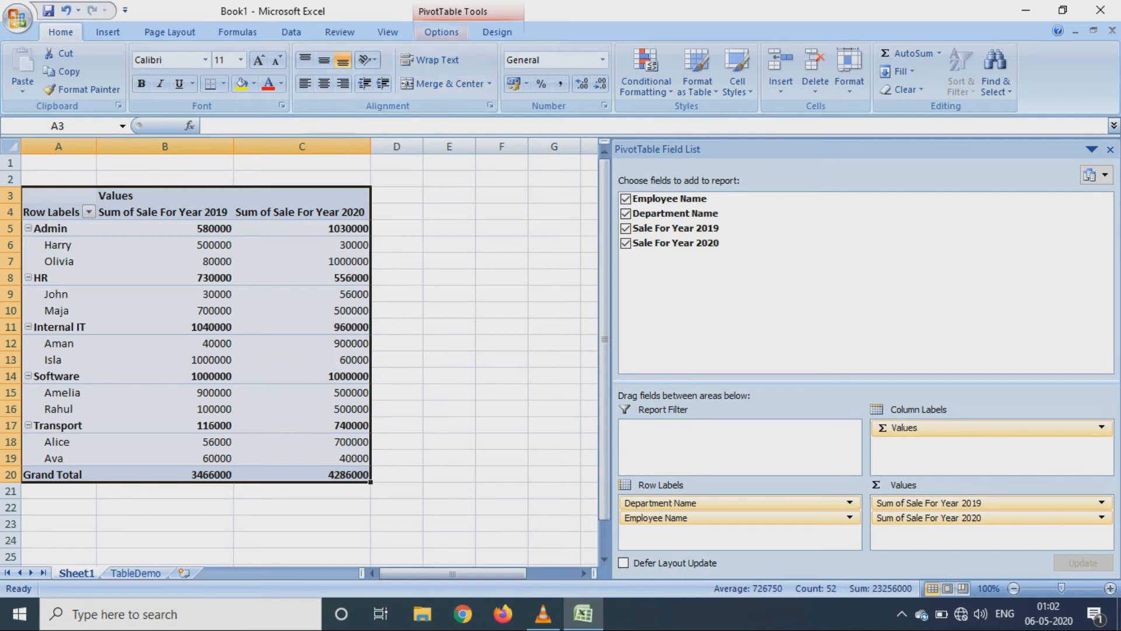
pyautogui.click(441, 33)
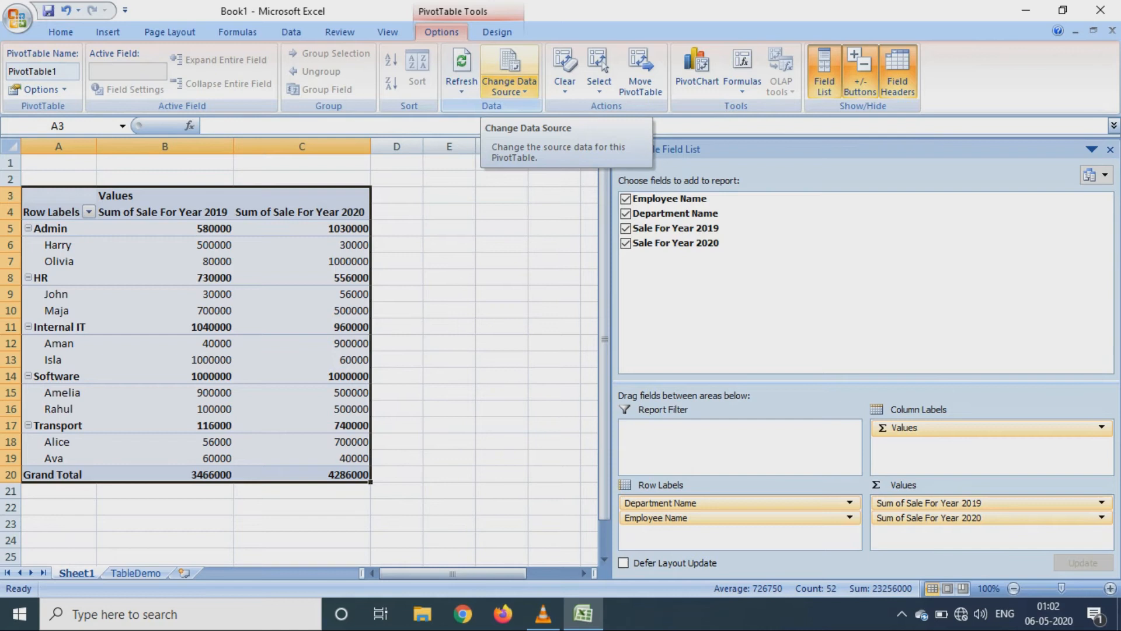
pyautogui.click(508, 90)
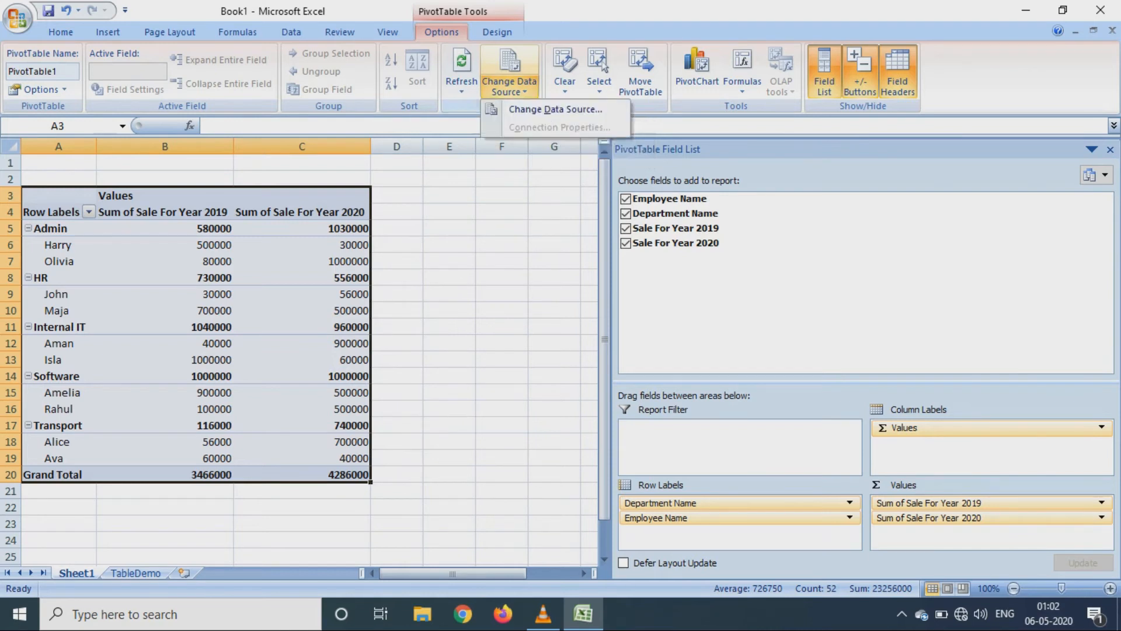
pyautogui.click(560, 109)
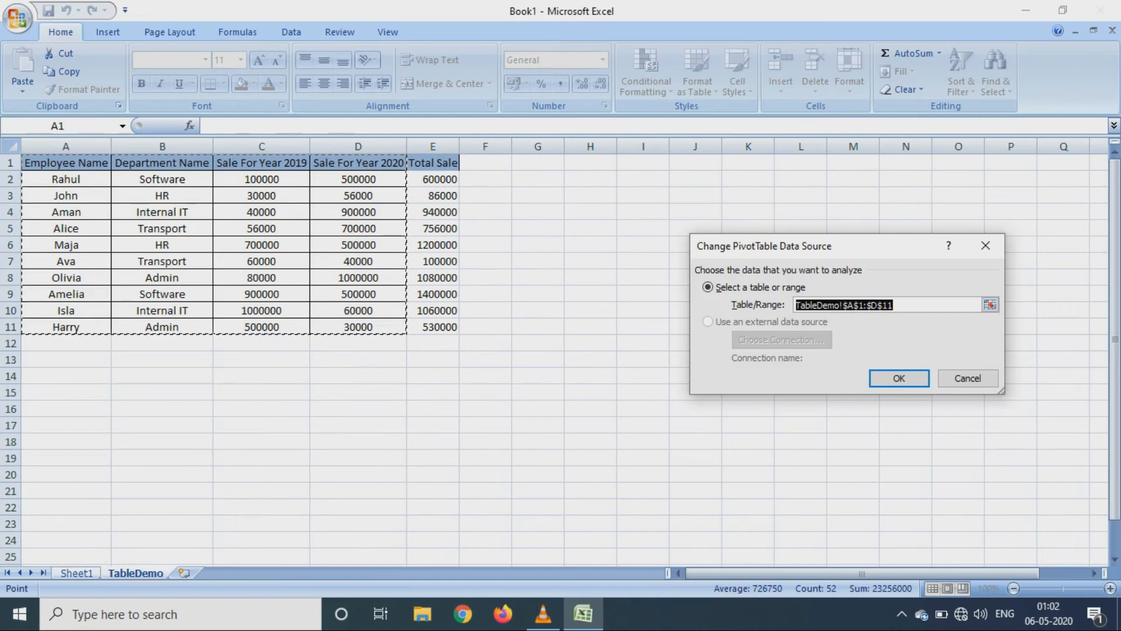
pyautogui.hotkey('shift', 'Right')
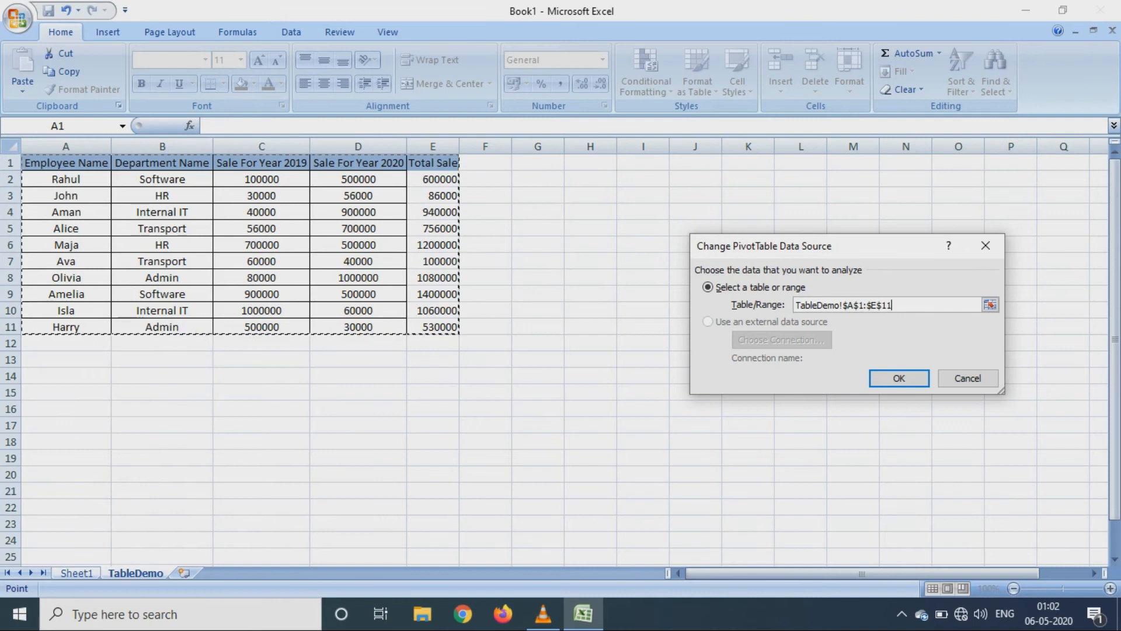
pyautogui.press('Return')
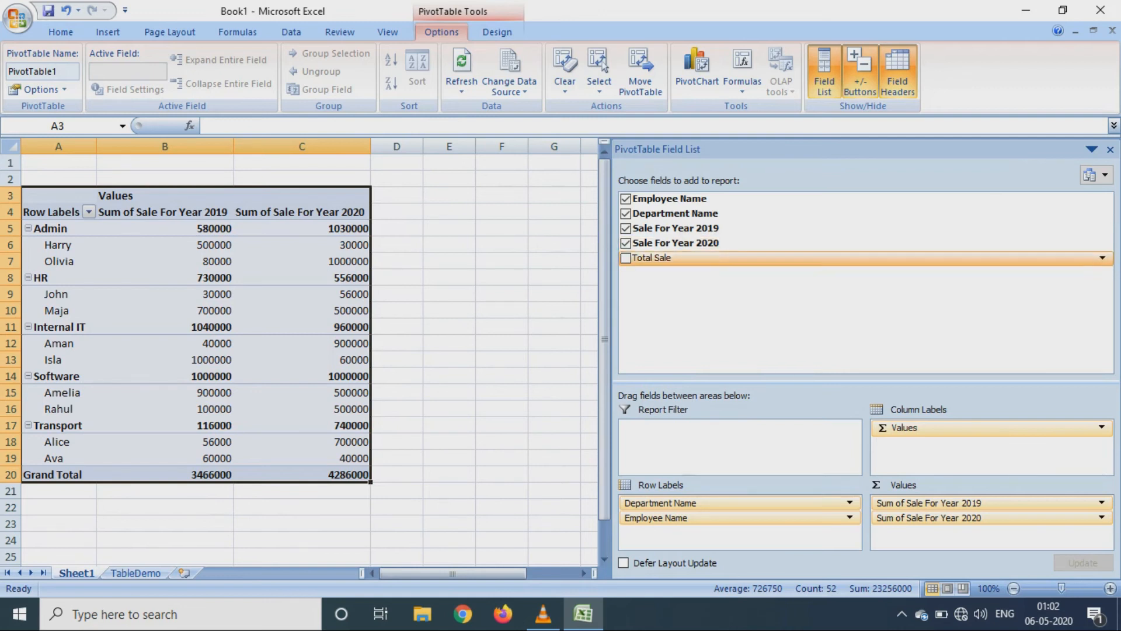
# Add the Total Sale field to the PivotTable's values and review its new column by selecting D3:D20.
pyautogui.click(625, 258)
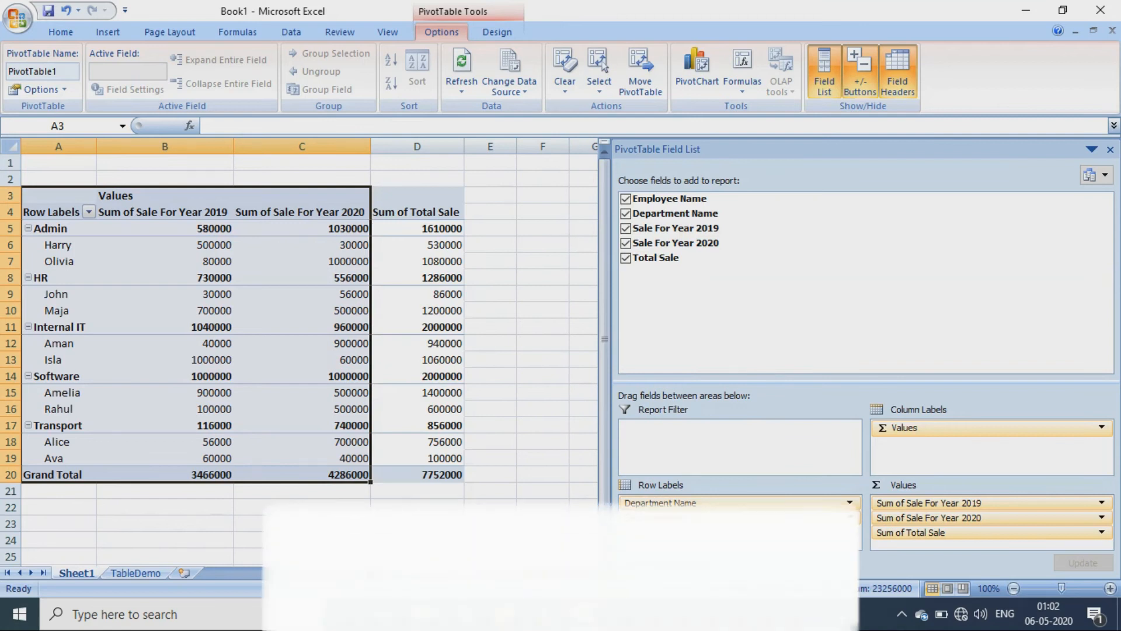
pyautogui.click(417, 262)
pyautogui.moveTo(416, 196); pyautogui.dragTo(450, 474)
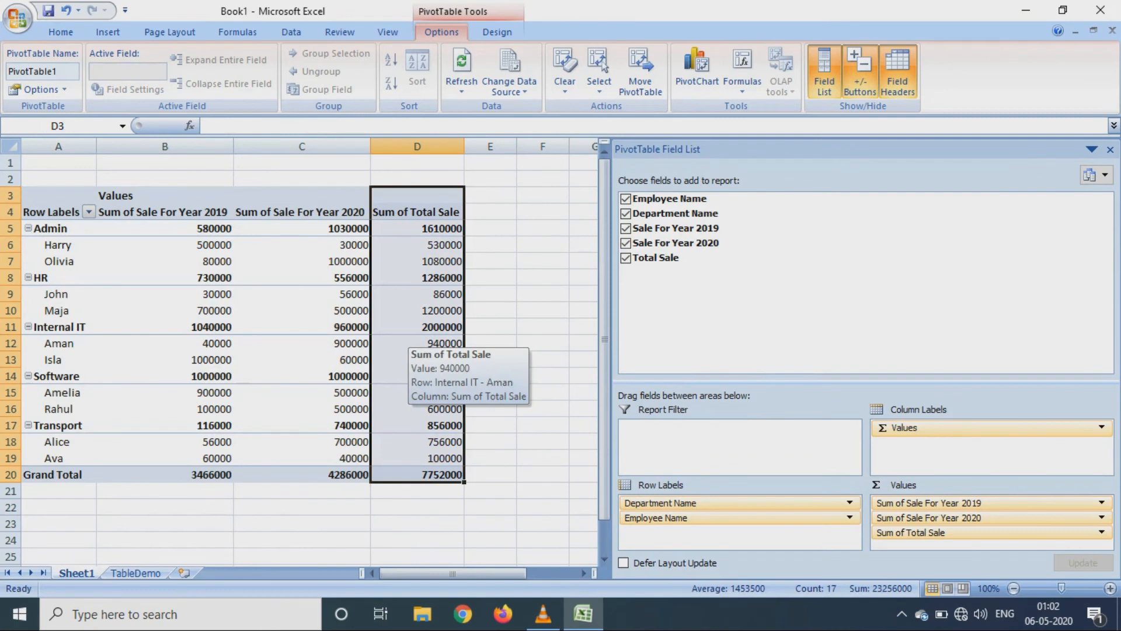
pyautogui.click(543, 261)
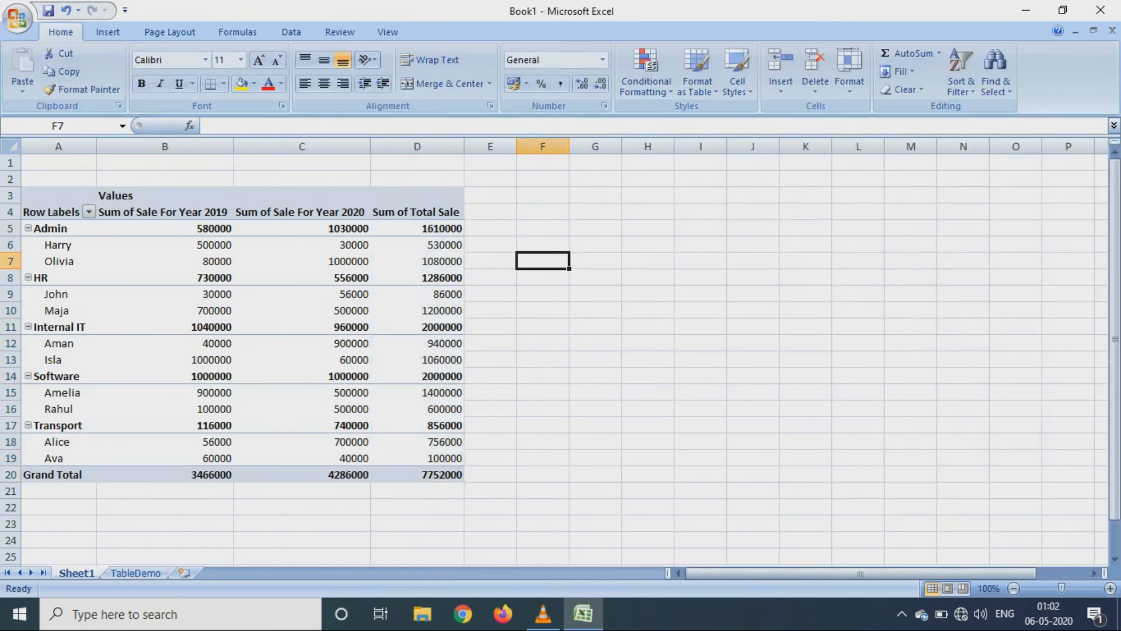
# Apply the orange PivotTable style with shaded department rows to the report.
pyautogui.click(417, 278)
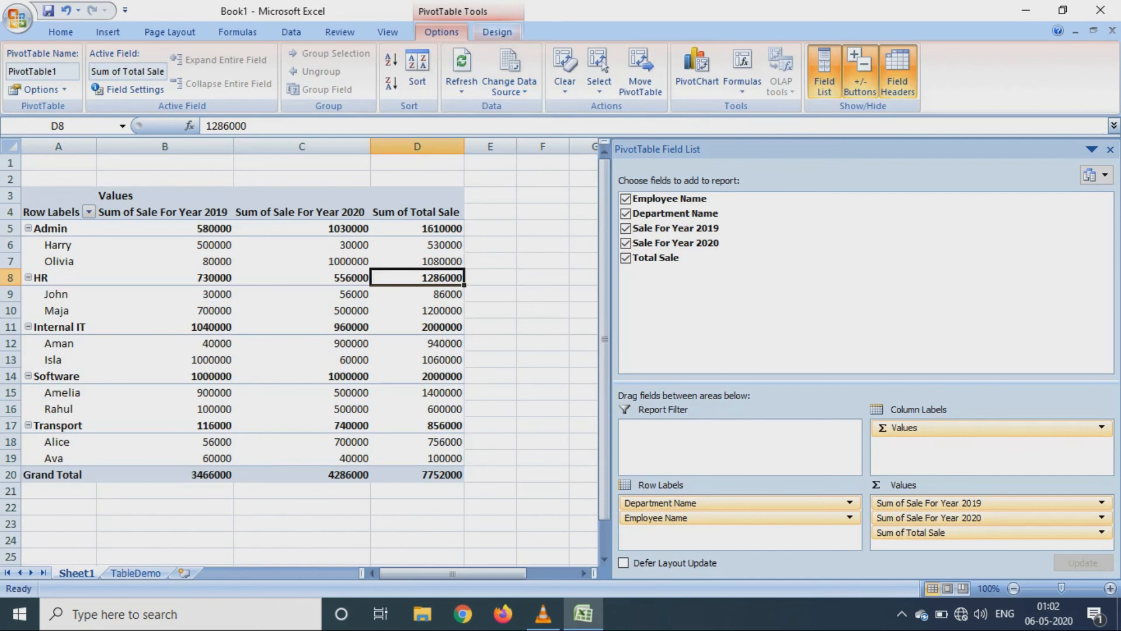
pyautogui.click(497, 32)
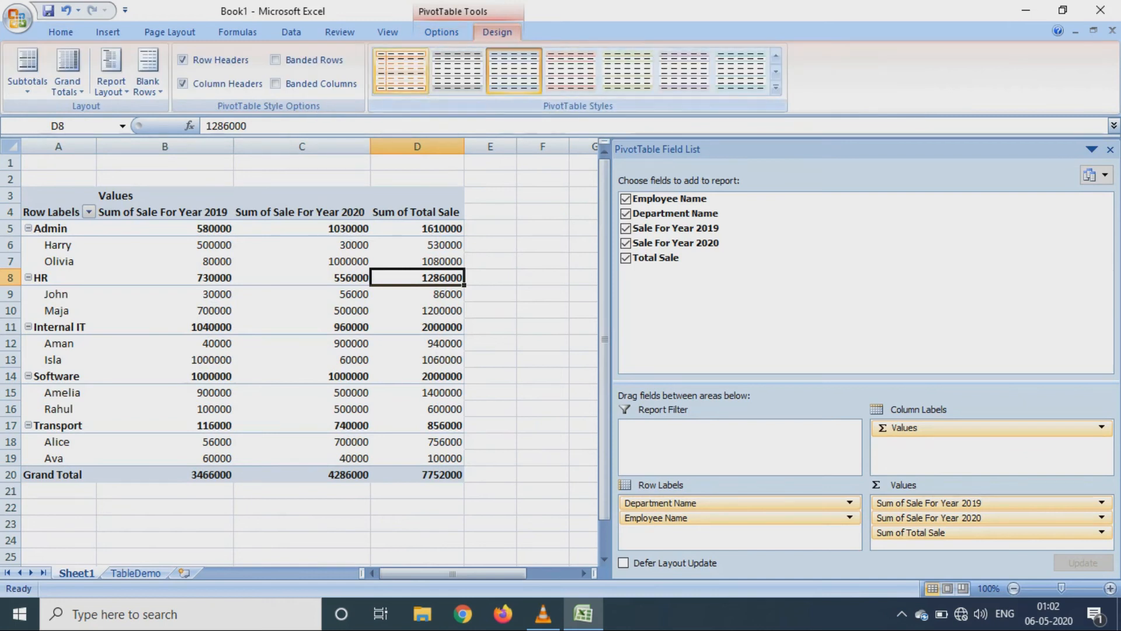
pyautogui.click(401, 70)
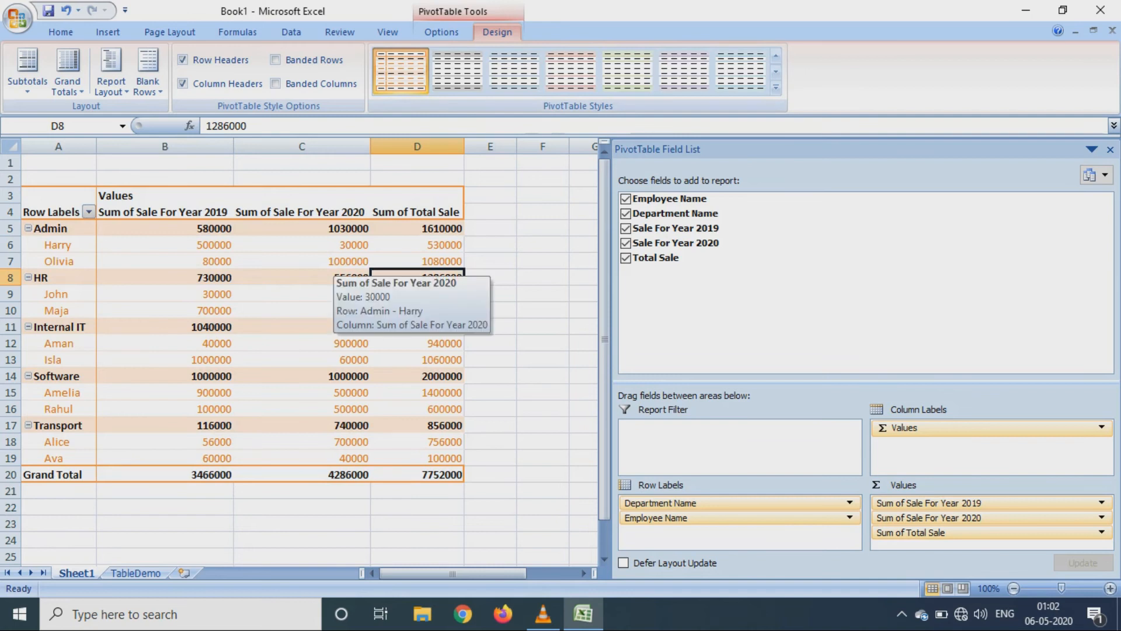
# Switch the PivotTable's report layout to Outline Form.
pyautogui.click(169, 32)
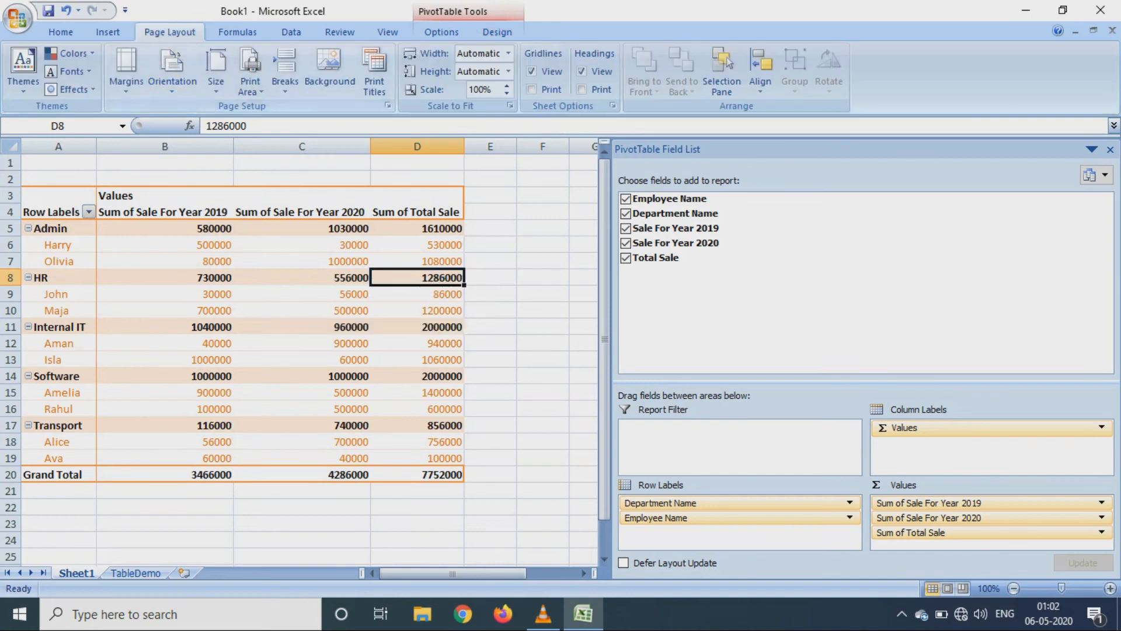
pyautogui.click(58, 195)
pyautogui.click(53, 212)
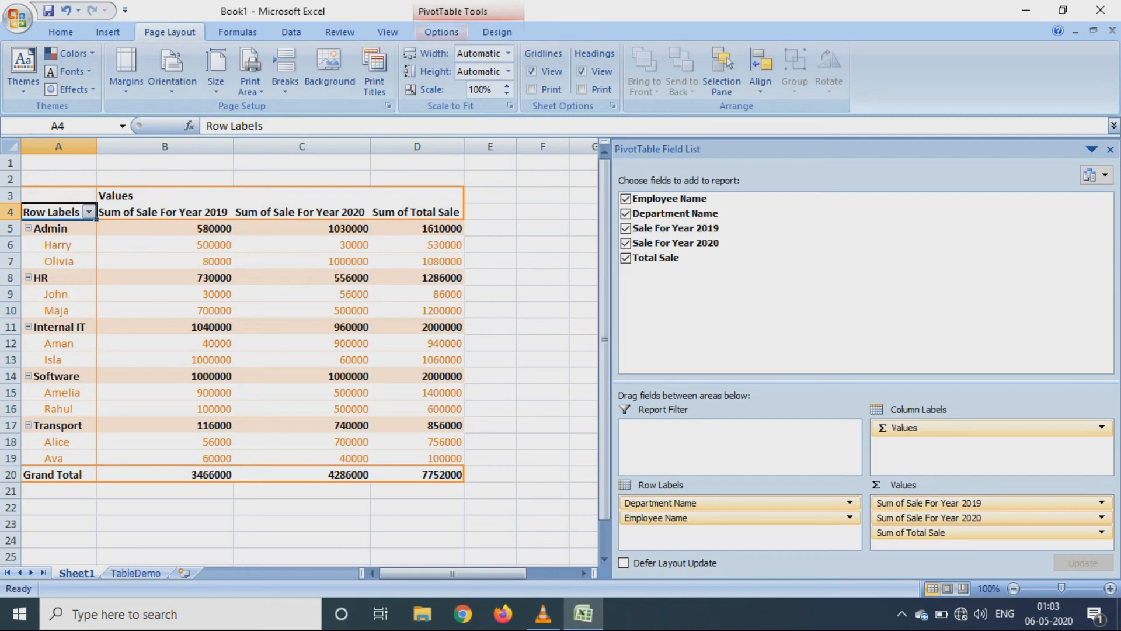
pyautogui.click(441, 33)
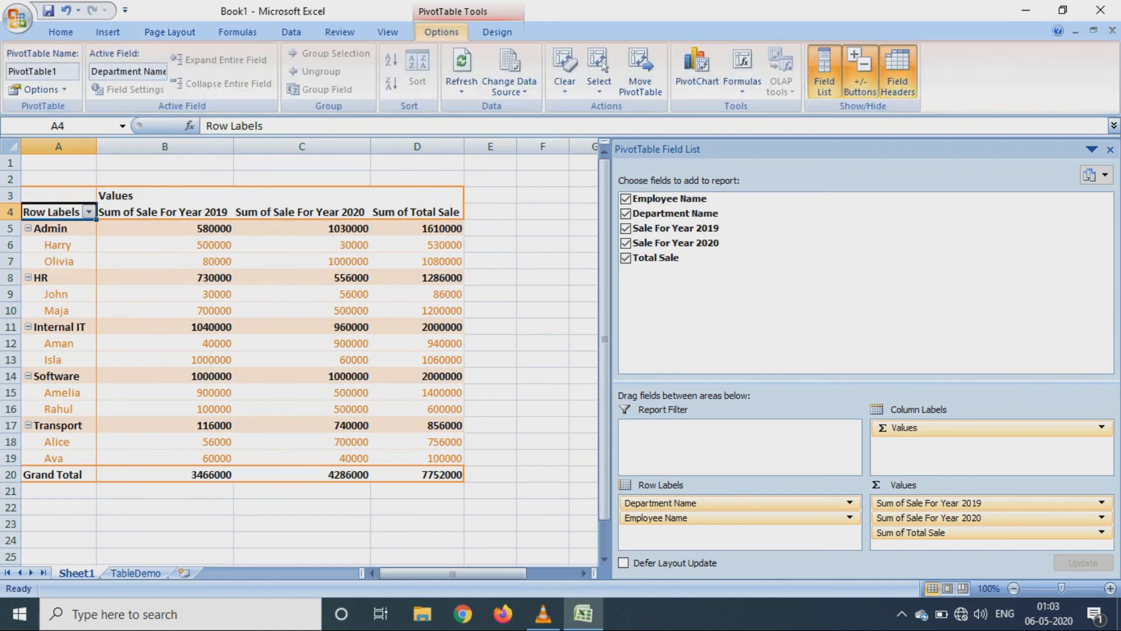
pyautogui.click(497, 32)
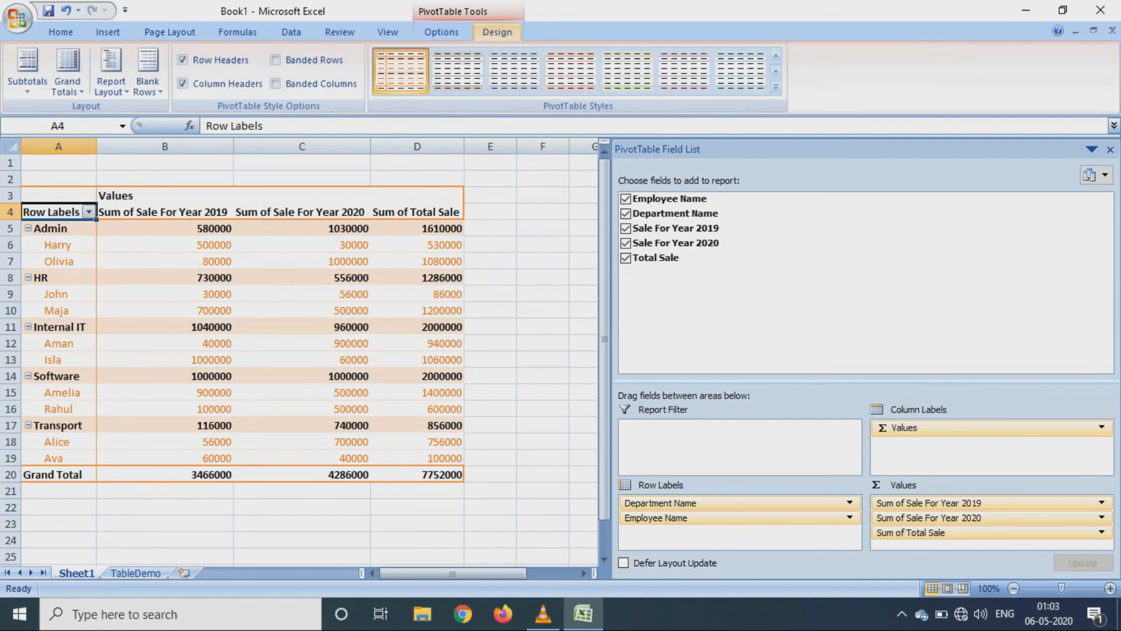
pyautogui.click(111, 73)
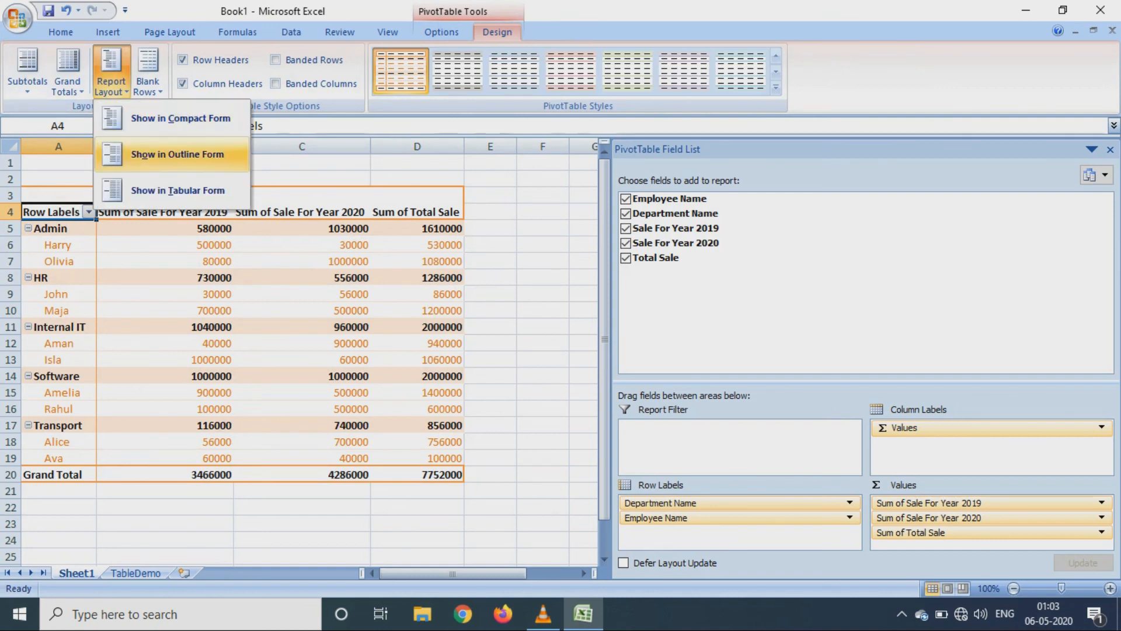
pyautogui.click(175, 154)
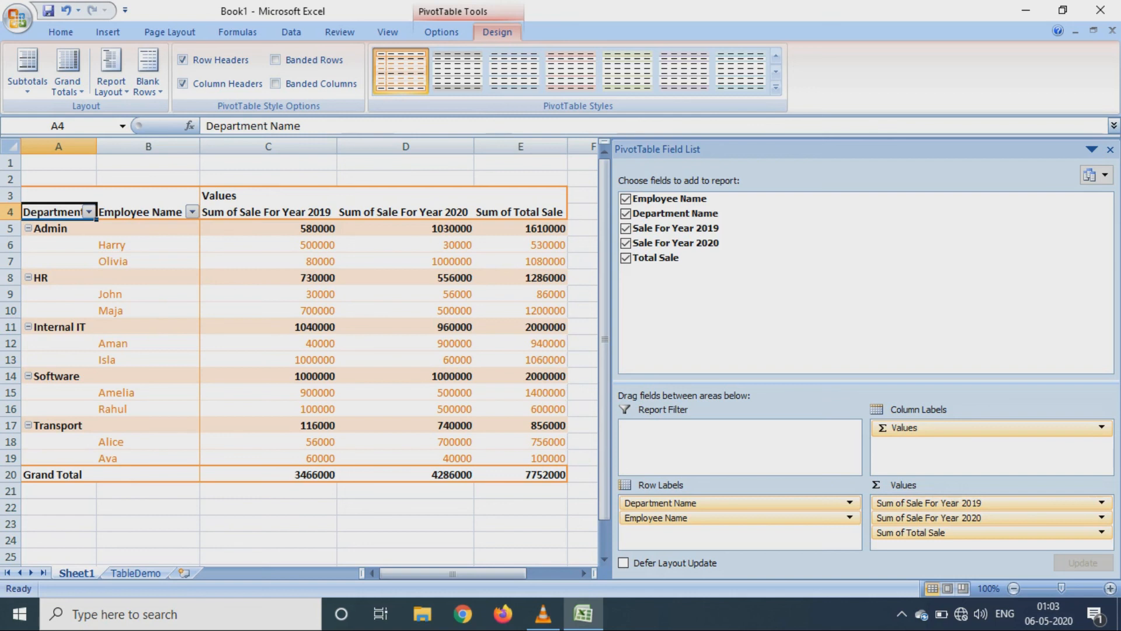
# Drill down into the Admin department's Sum of Sale For Year 2019 to list its source records on a new sheet, and select A1:E3 there.
pyautogui.click(268, 229)
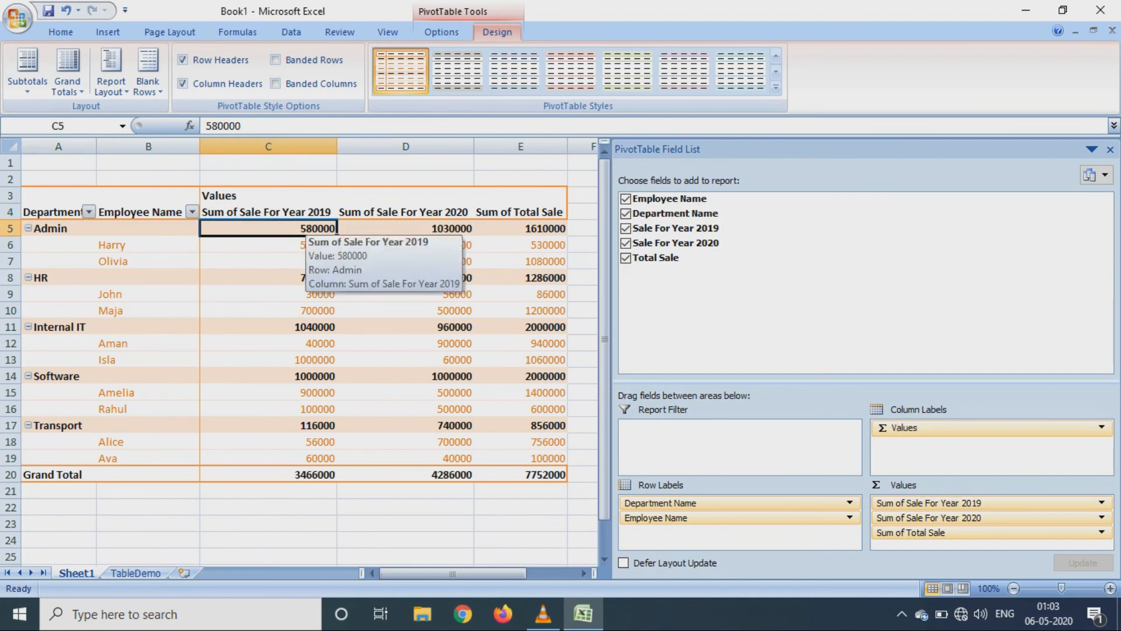
pyautogui.doubleClick(337, 228)
pyautogui.click(72, 179)
pyautogui.moveTo(71, 163); pyautogui.dragTo(485, 196)
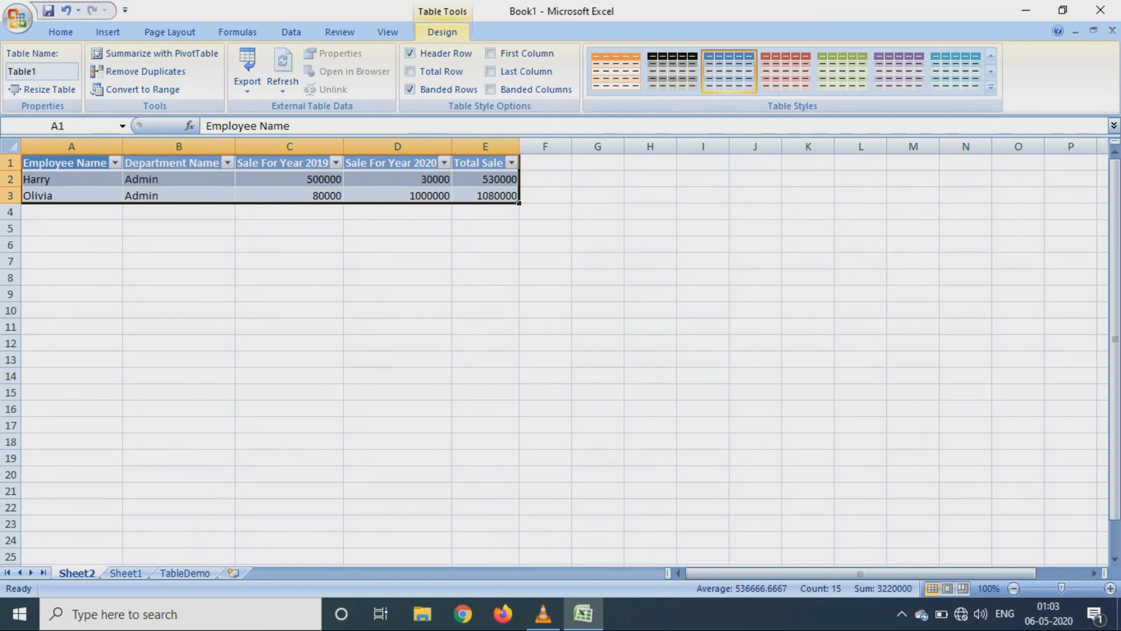